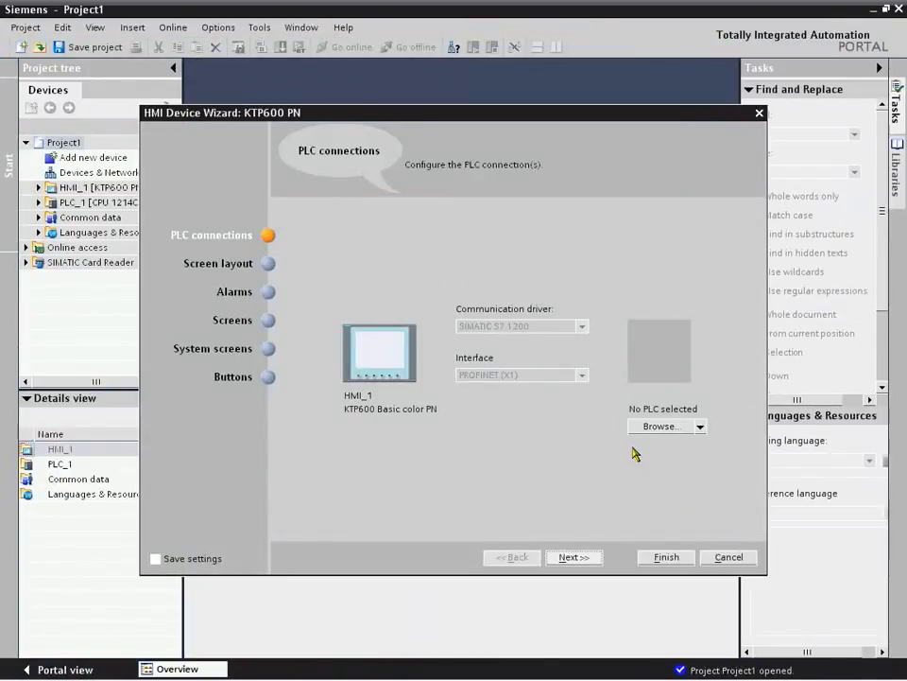
Step: Proceed to the wizard's screen layout settings without selecting a PLC connection
click(581, 560)
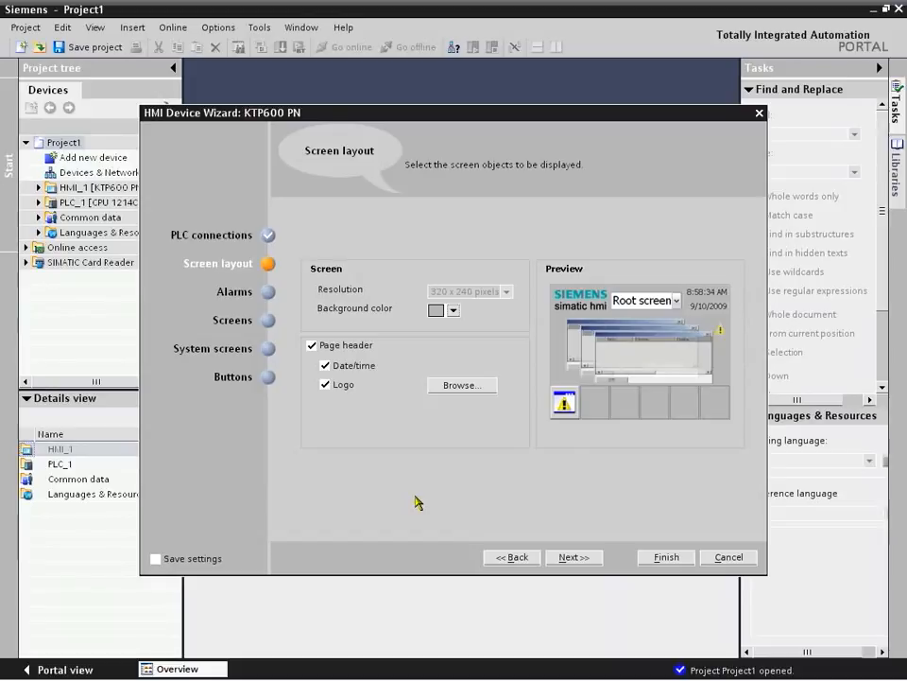
click(312, 345)
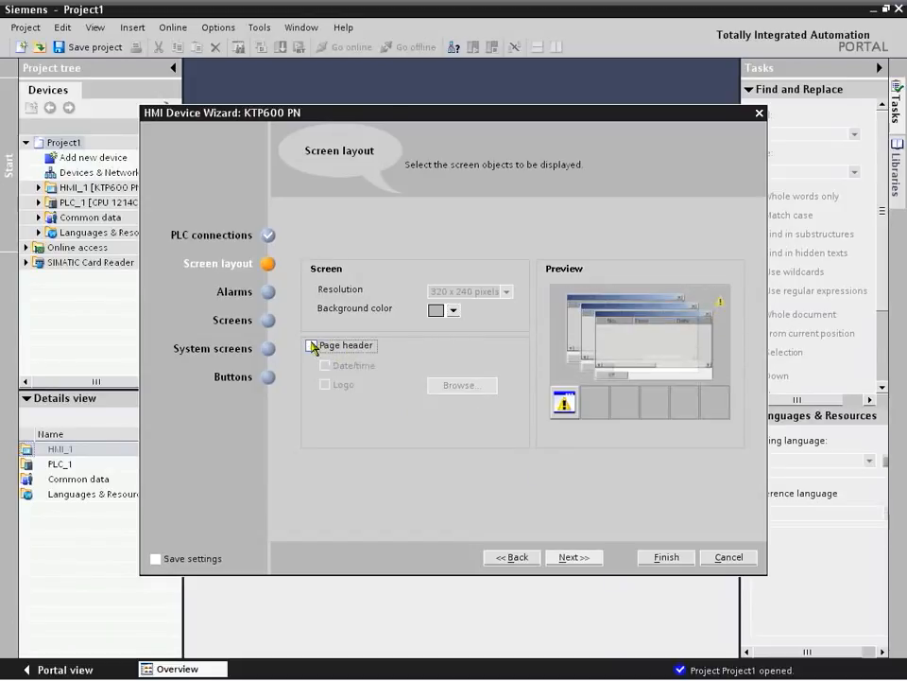
click(312, 345)
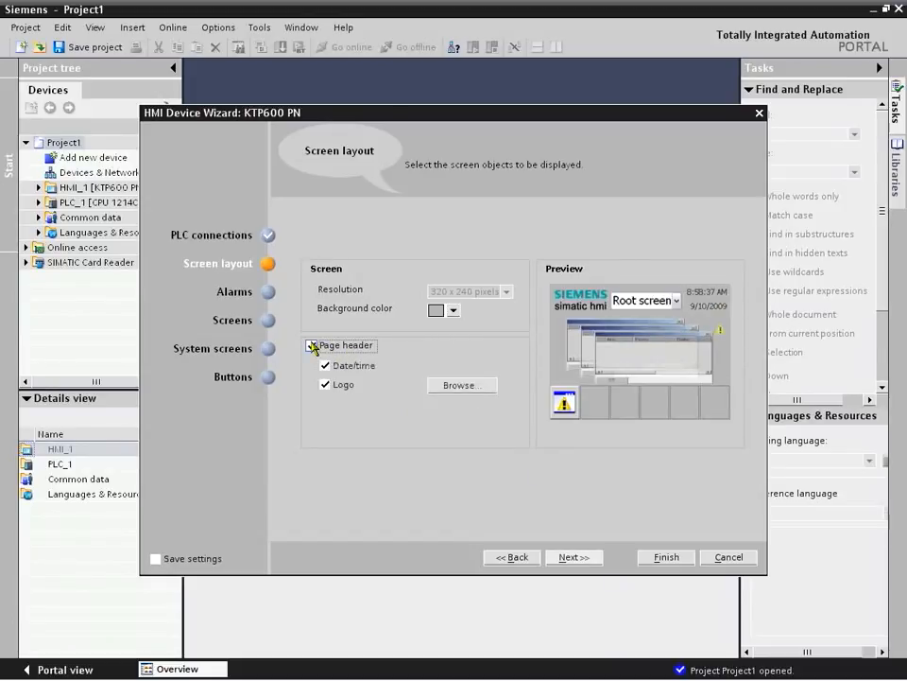
click(458, 385)
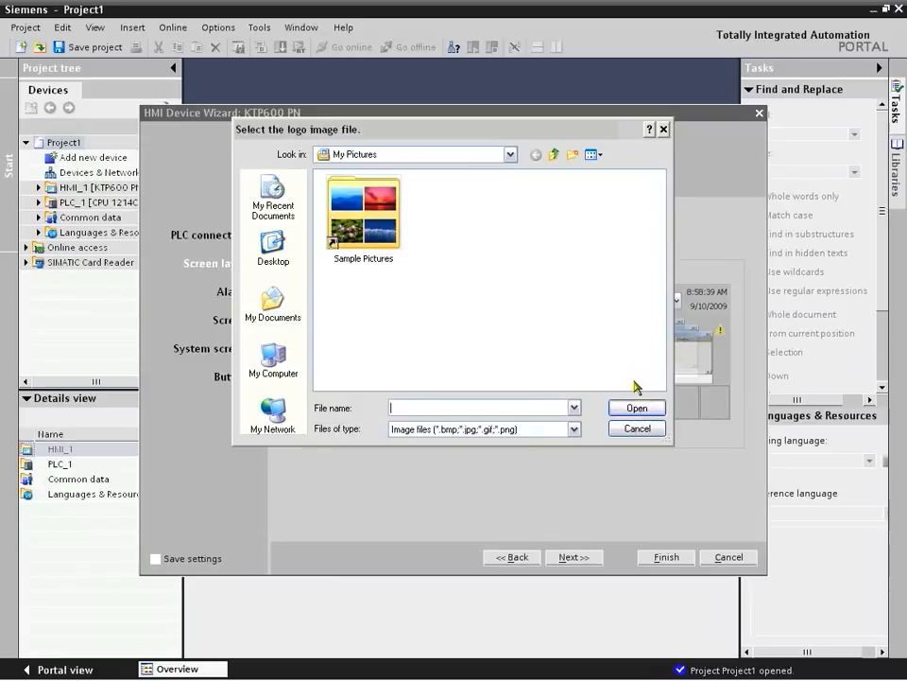
click(635, 432)
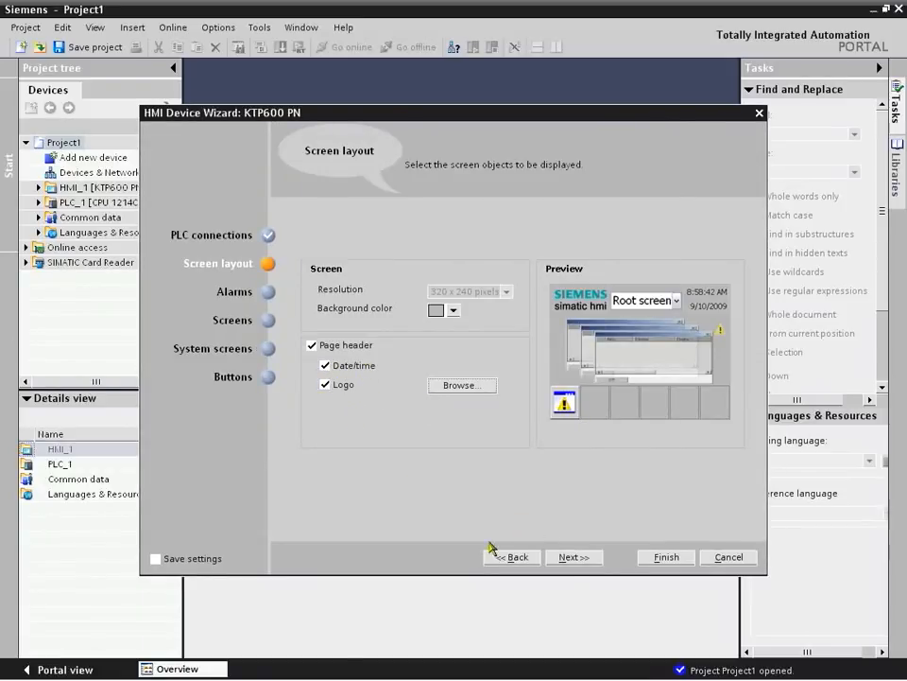
Step: Keep the default layout and alarm settings, add three screens under the root screen and finish the HMI device wizard
click(573, 557)
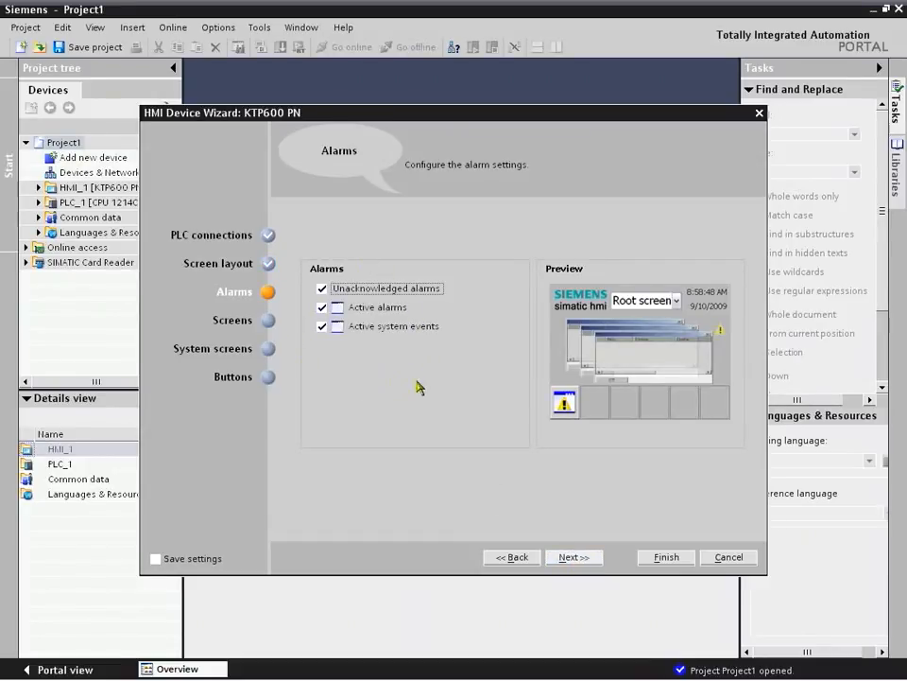
click(579, 560)
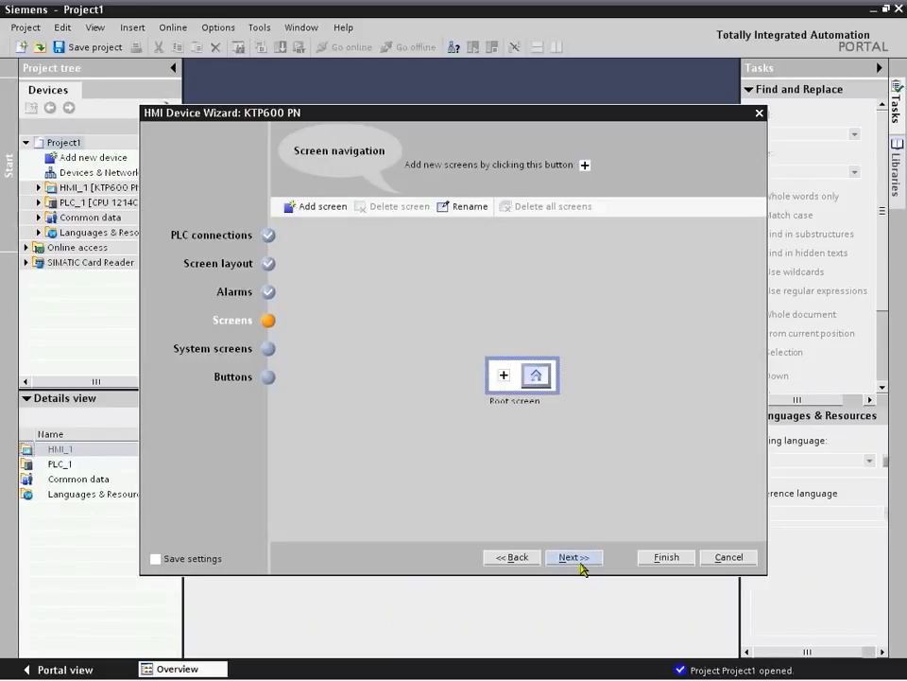
click(502, 377)
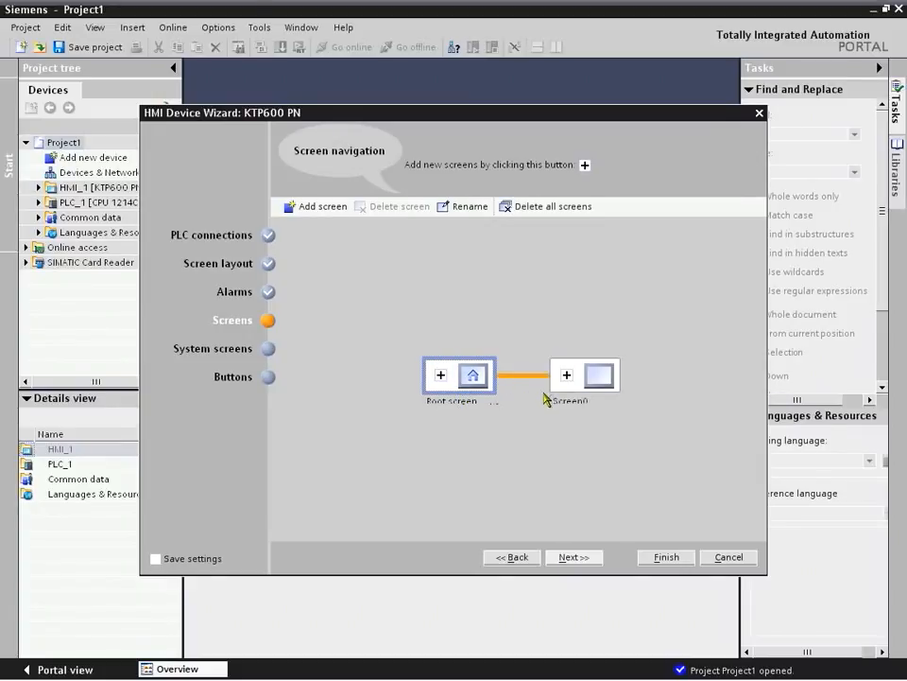
click(440, 377)
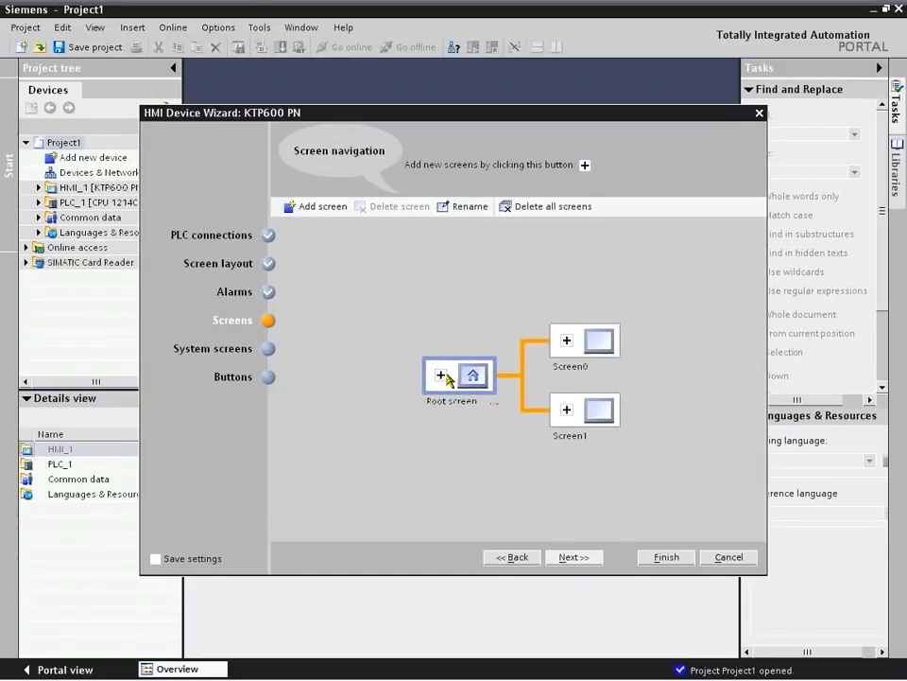
click(440, 376)
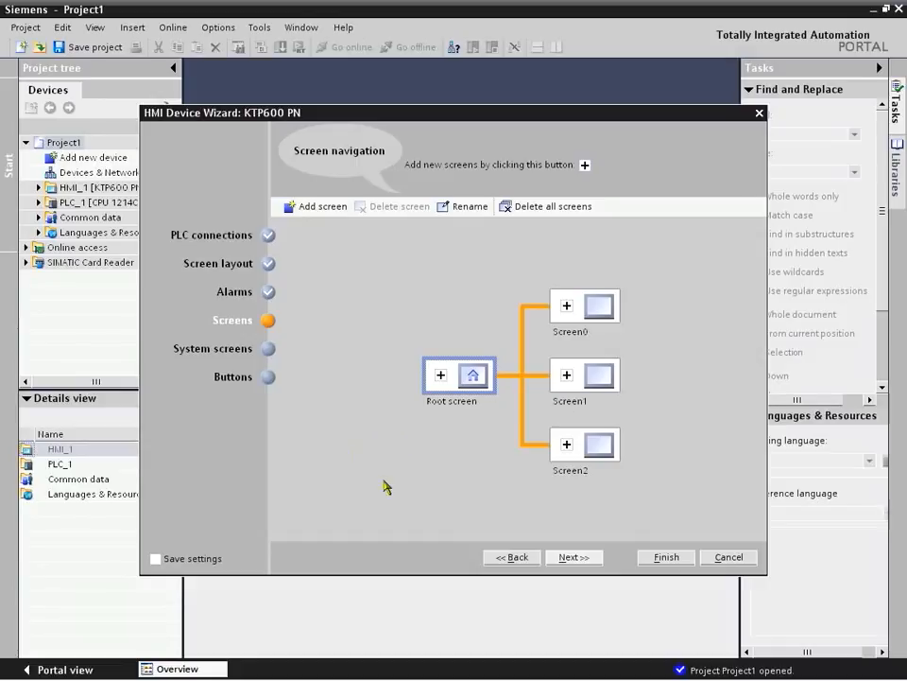
click(666, 557)
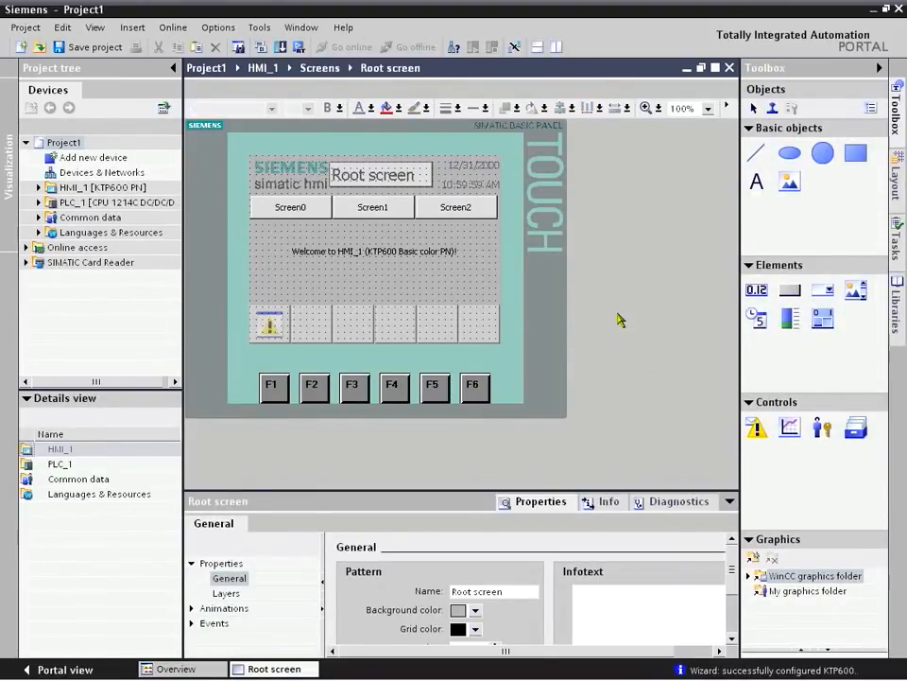
Step: Delete the welcome text from the root screen
click(708, 109)
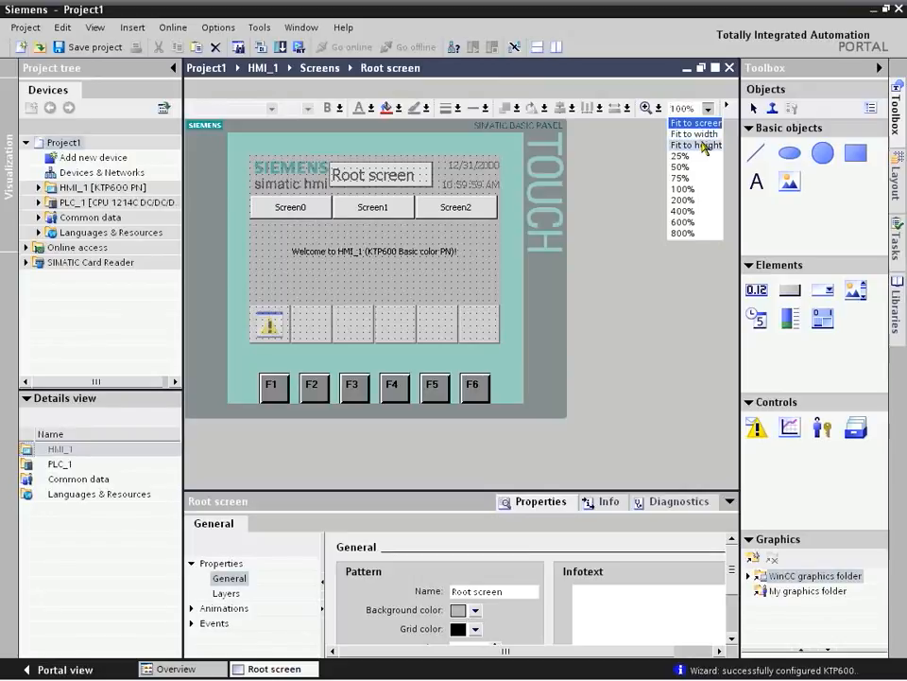
click(703, 147)
click(516, 282)
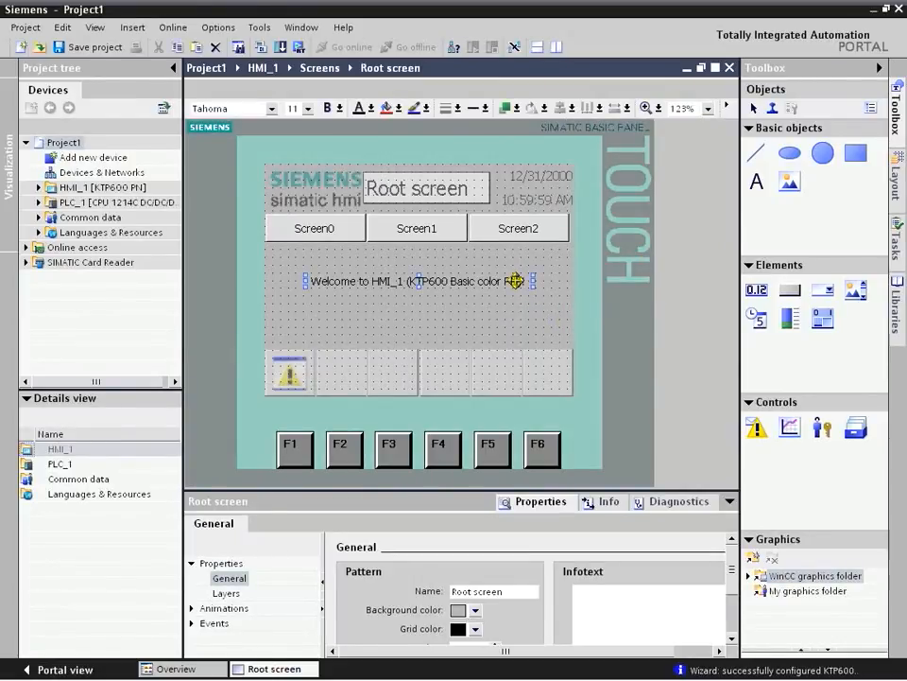
key(Delete)
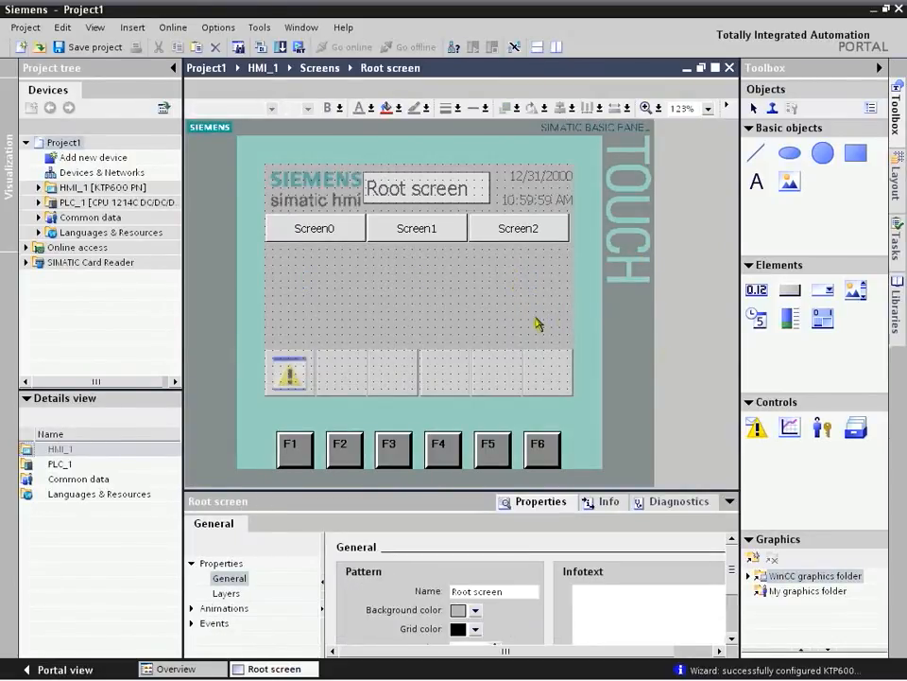
Step: Place the red round pilot light PlotLight_Round_R from the HMI Buttons & Switches library in the right half of the root screen's free area
click(895, 308)
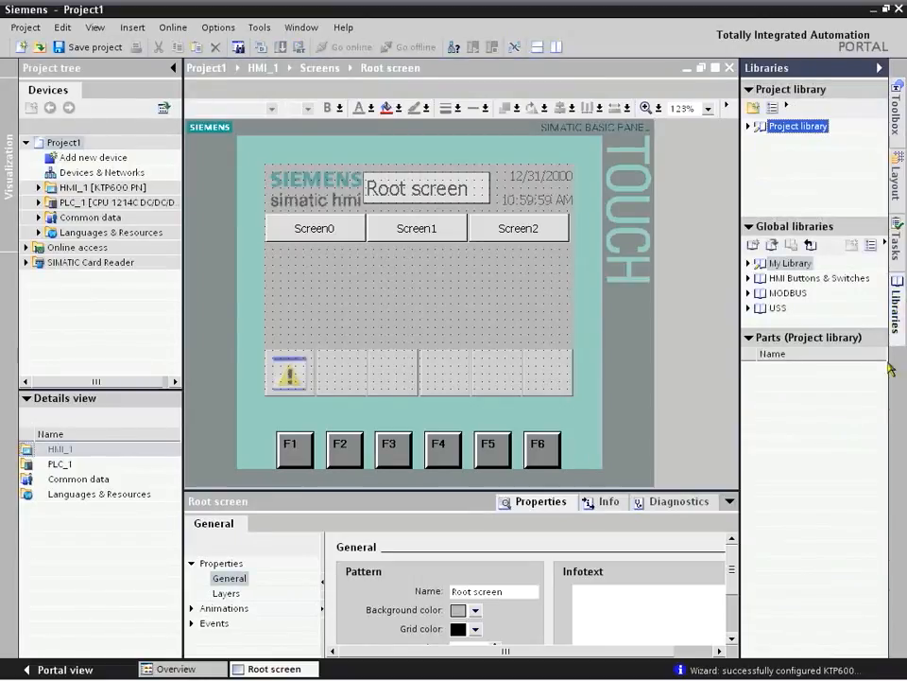
double_click(818, 278)
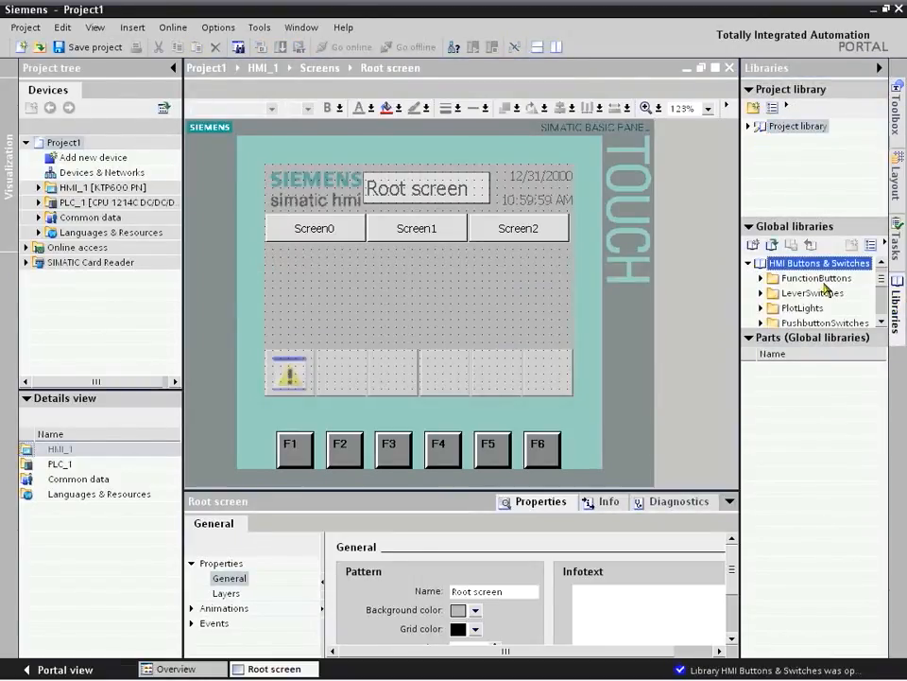
click(881, 322)
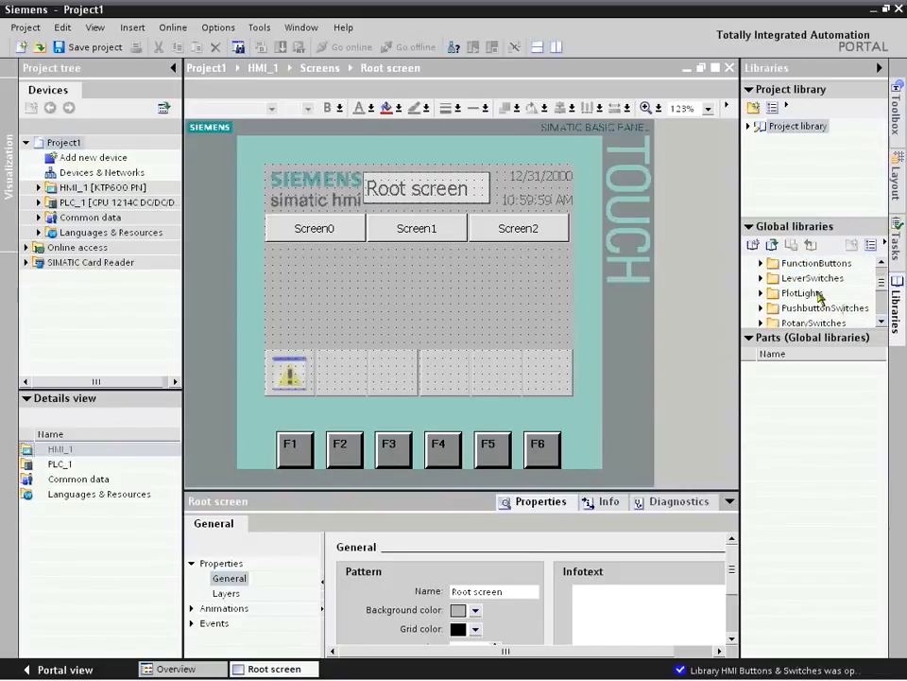
double_click(785, 292)
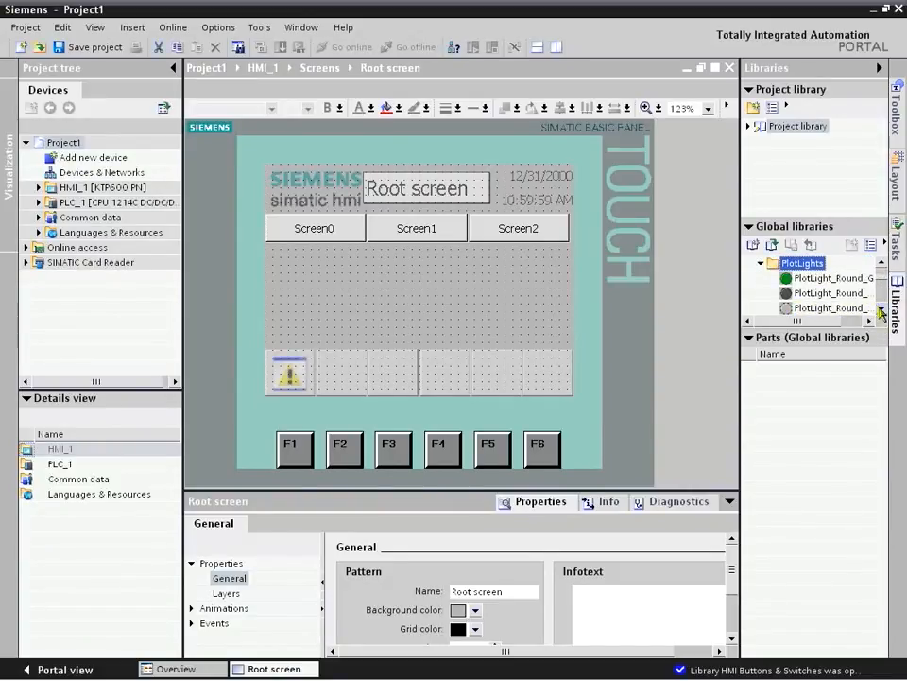
click(881, 309)
click(881, 309)
click(881, 309)
click(881, 310)
drag(822, 263, 507, 296)
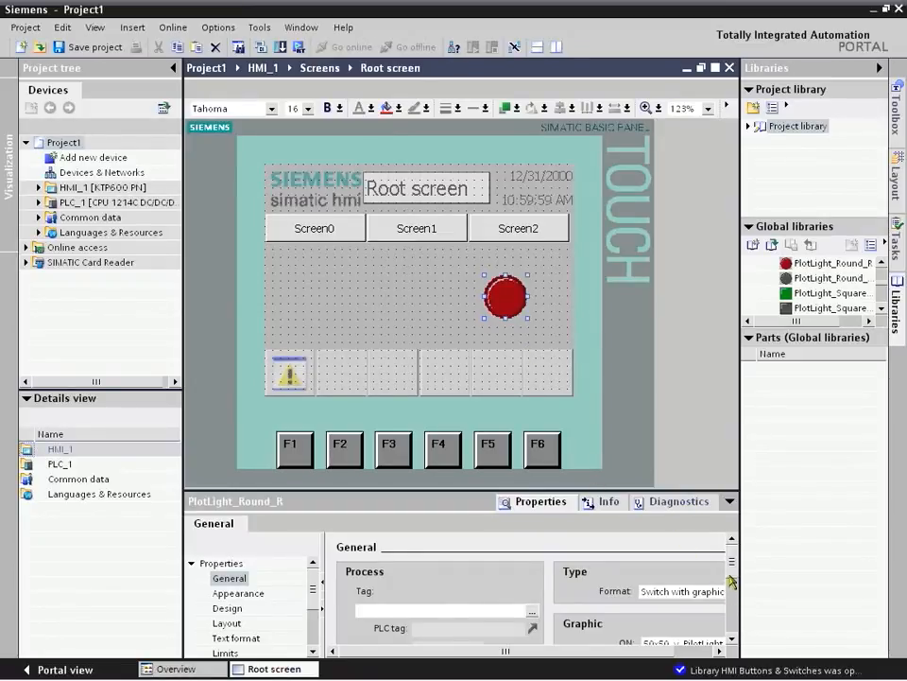
Step: Assign the PLC_1 tag Light as the process tag of the red pilot light
scroll(734, 572, down, 1)
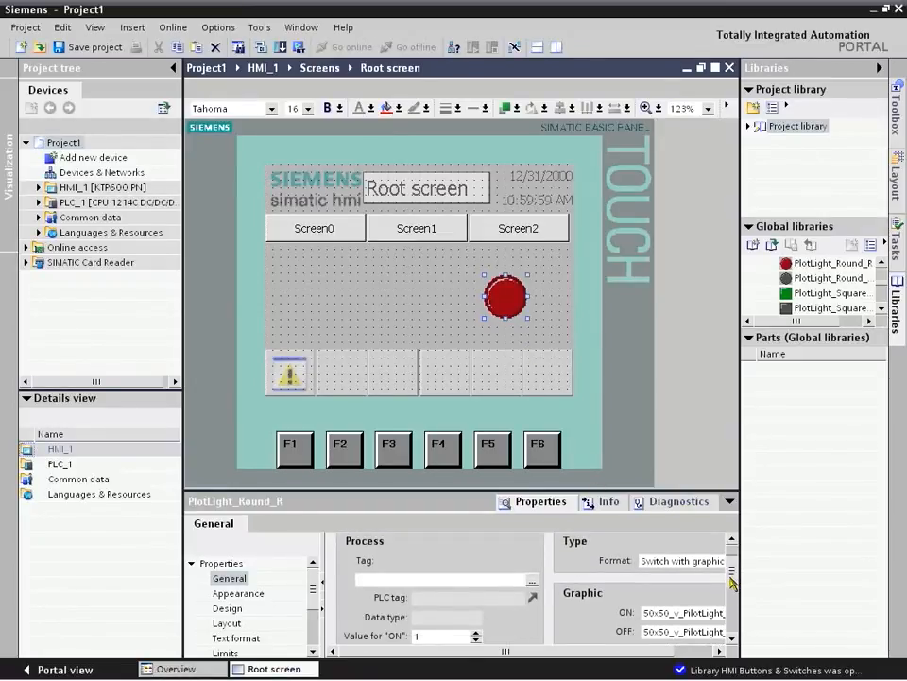
click(395, 575)
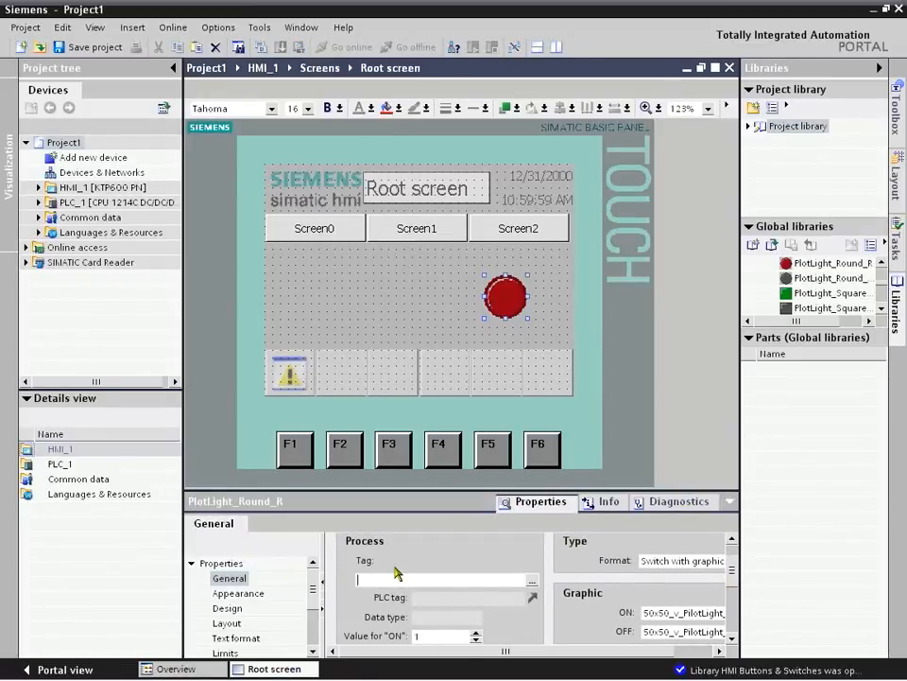
click(98, 204)
double_click(99, 210)
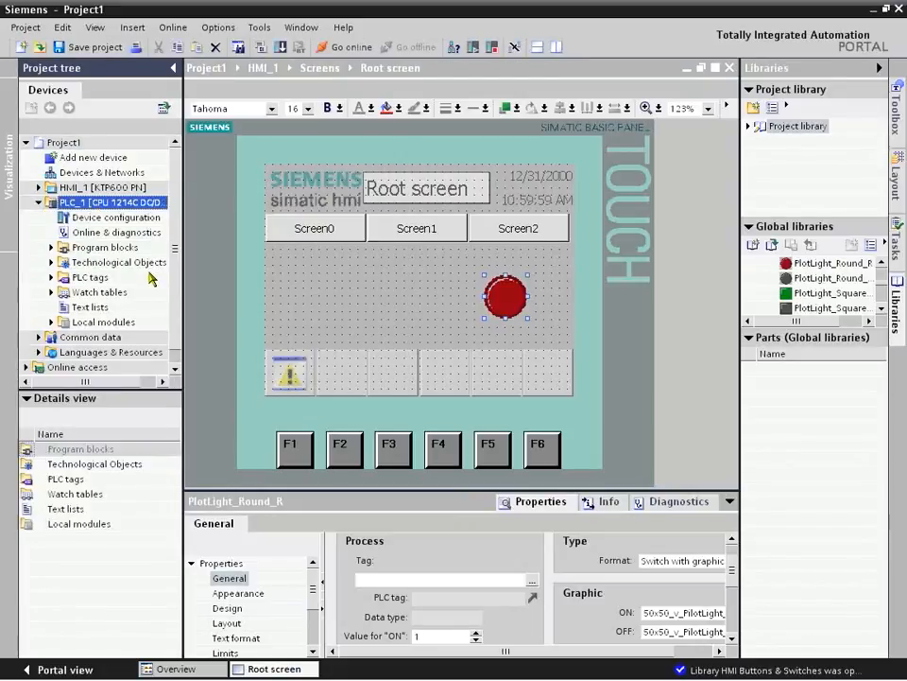
click(76, 276)
double_click(76, 276)
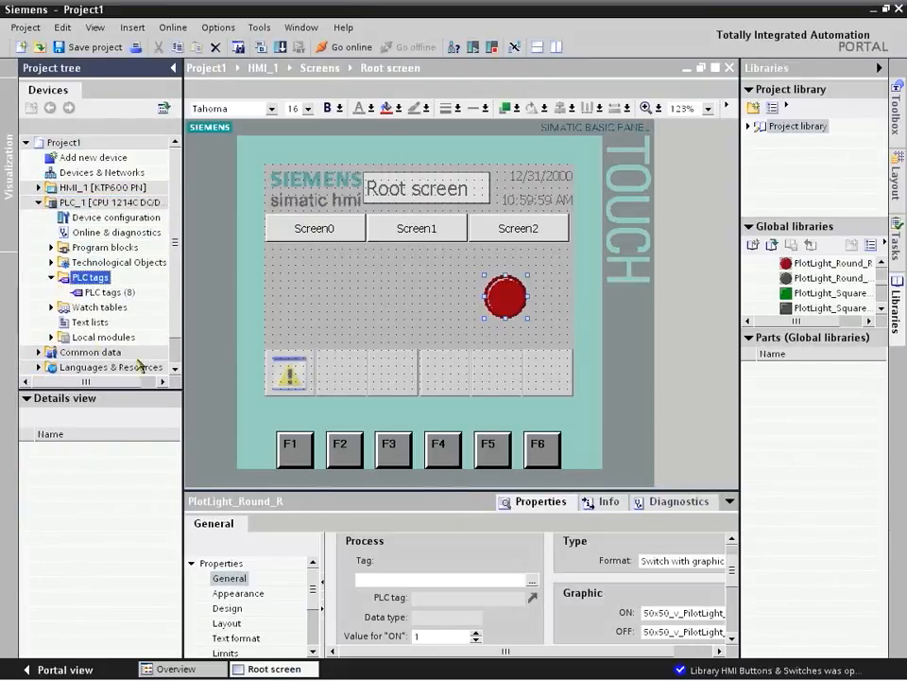
click(111, 295)
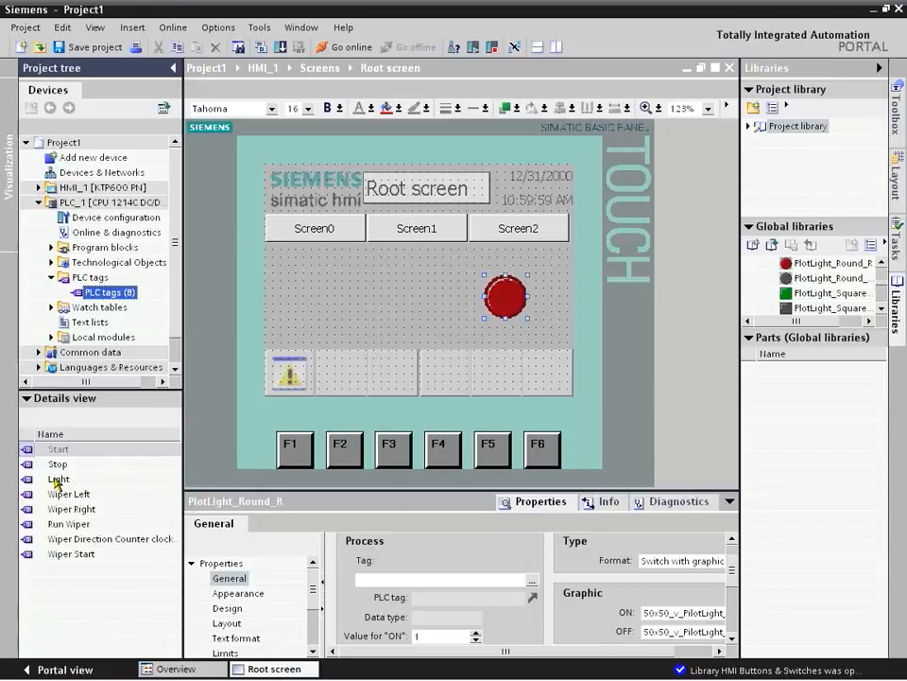
drag(57, 480, 395, 574)
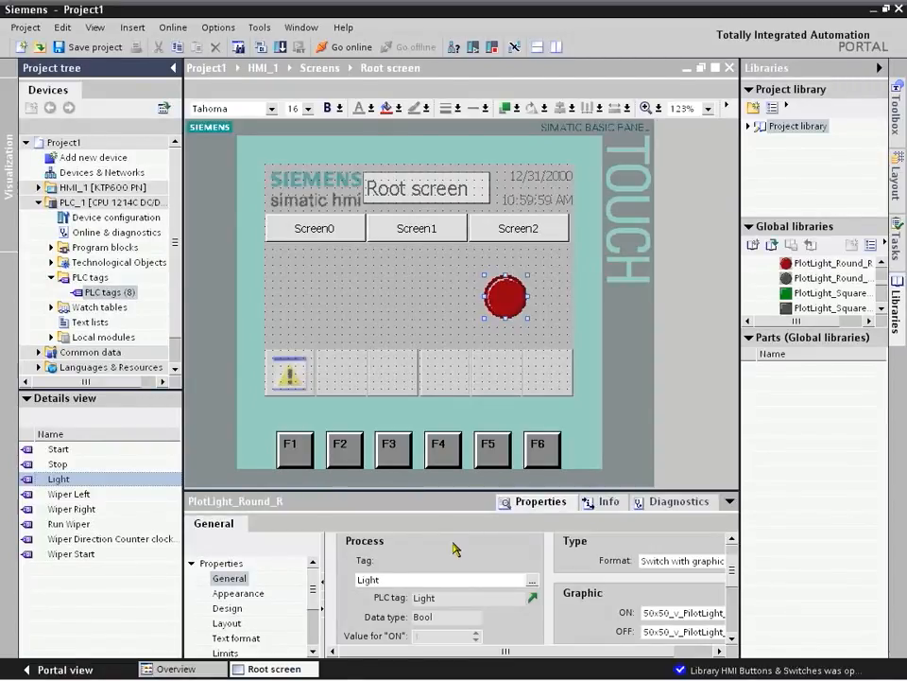
click(383, 310)
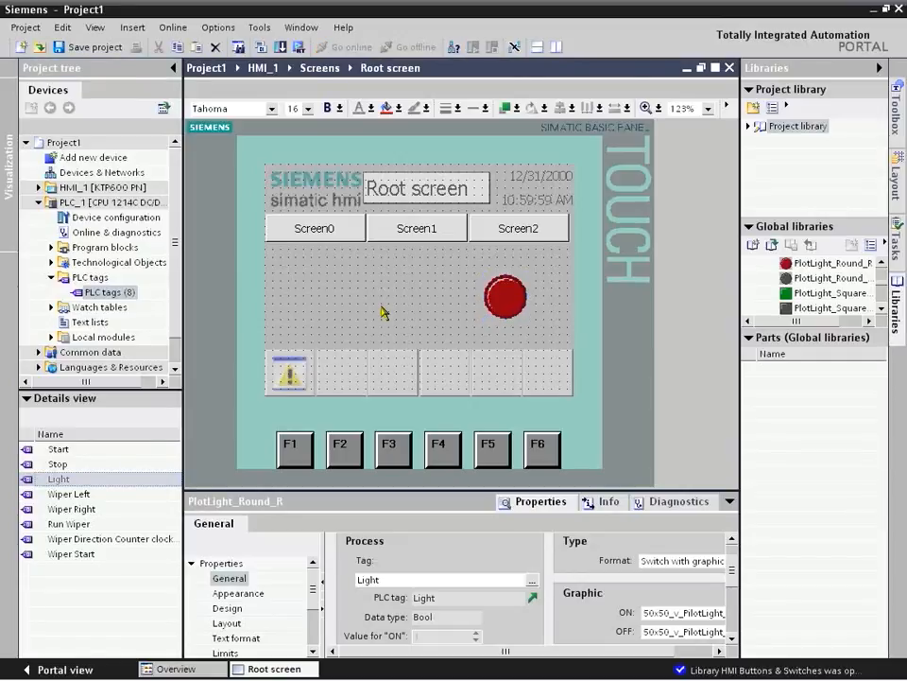
Step: Place the green toggle switch Toggle_Vertical_G from the ToggleSwitches library folder in the left half of the root screen's free area
click(880, 311)
click(880, 311)
click(880, 311)
click(880, 311)
click(880, 311)
click(880, 311)
click(880, 311)
click(880, 311)
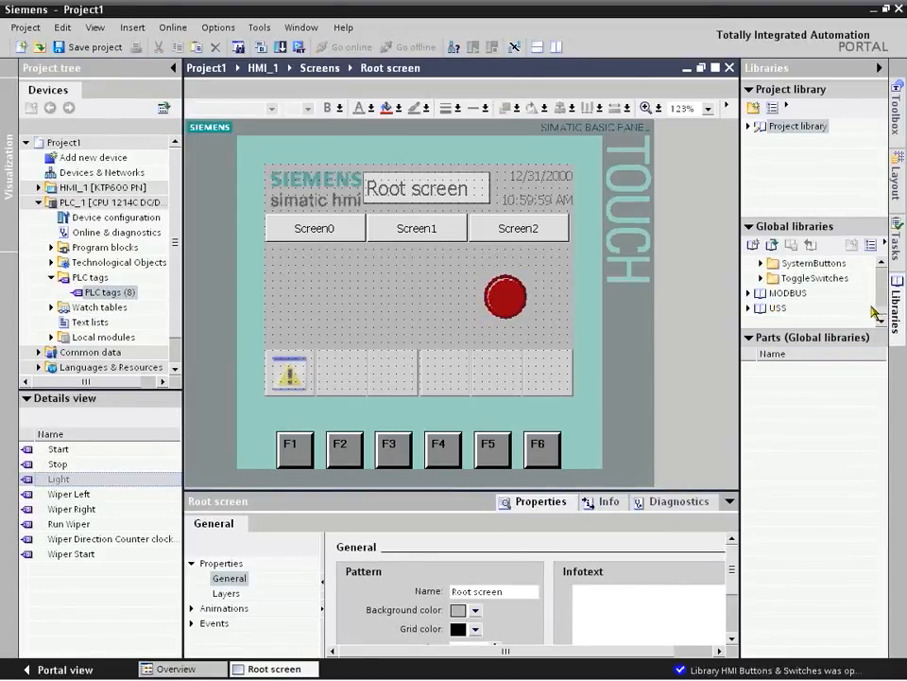
double_click(838, 279)
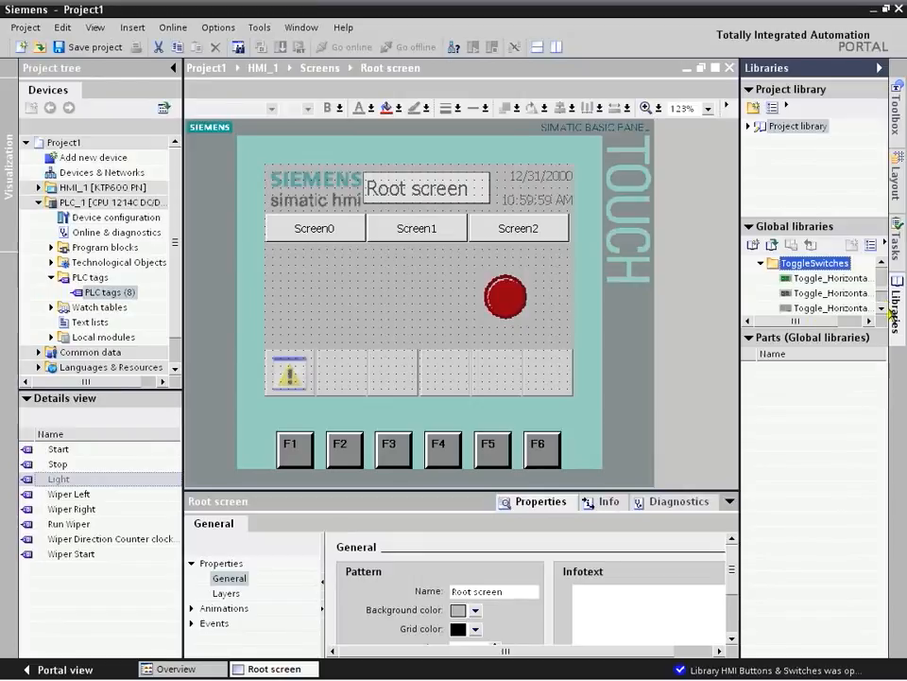
click(881, 310)
click(881, 309)
click(881, 309)
click(881, 309)
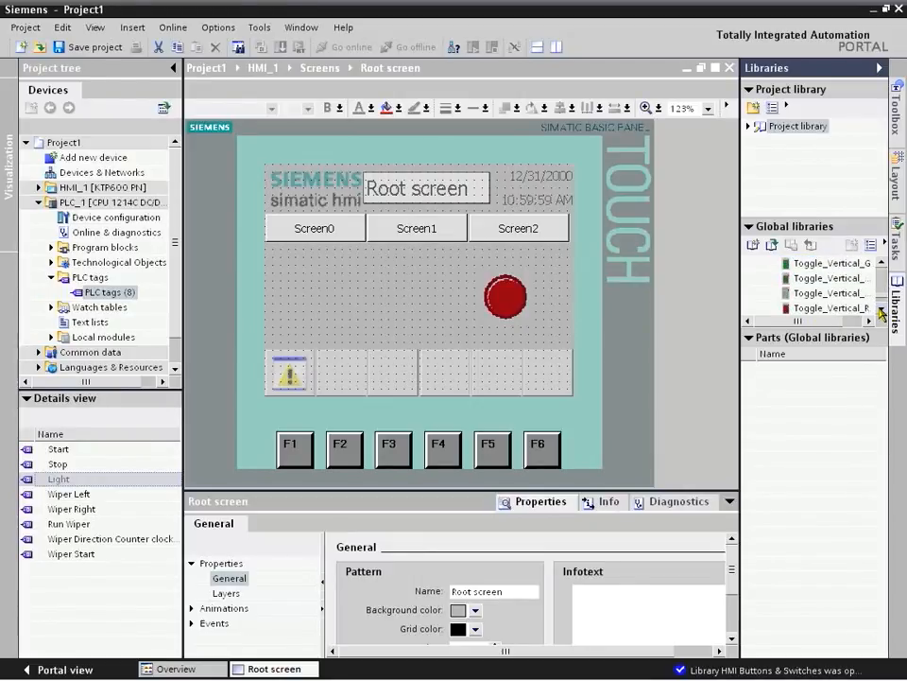
drag(831, 264, 321, 298)
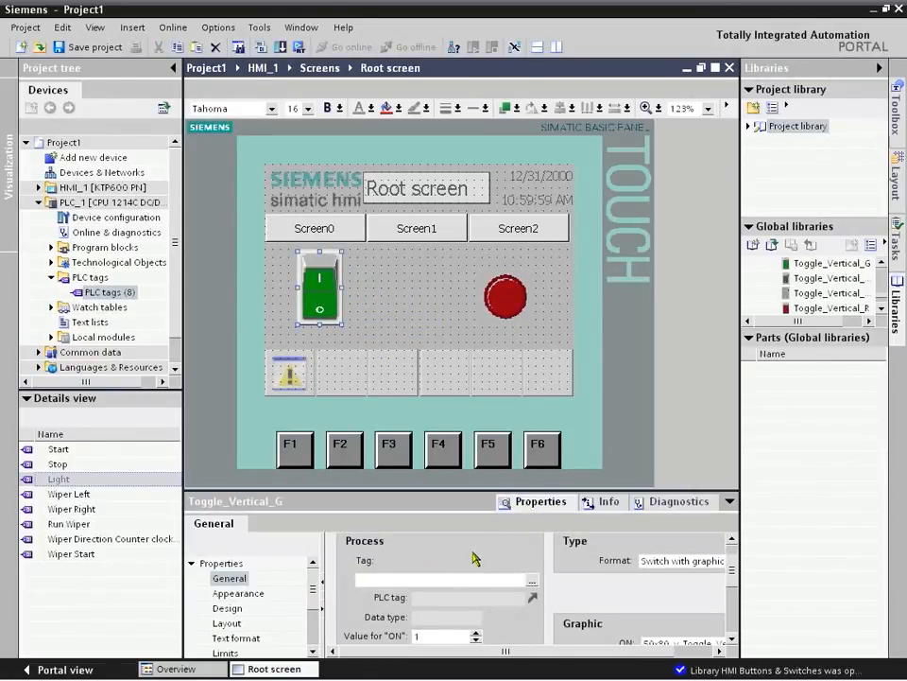
Step: Open the Main [OB1] program block of PLC_1
double_click(92, 201)
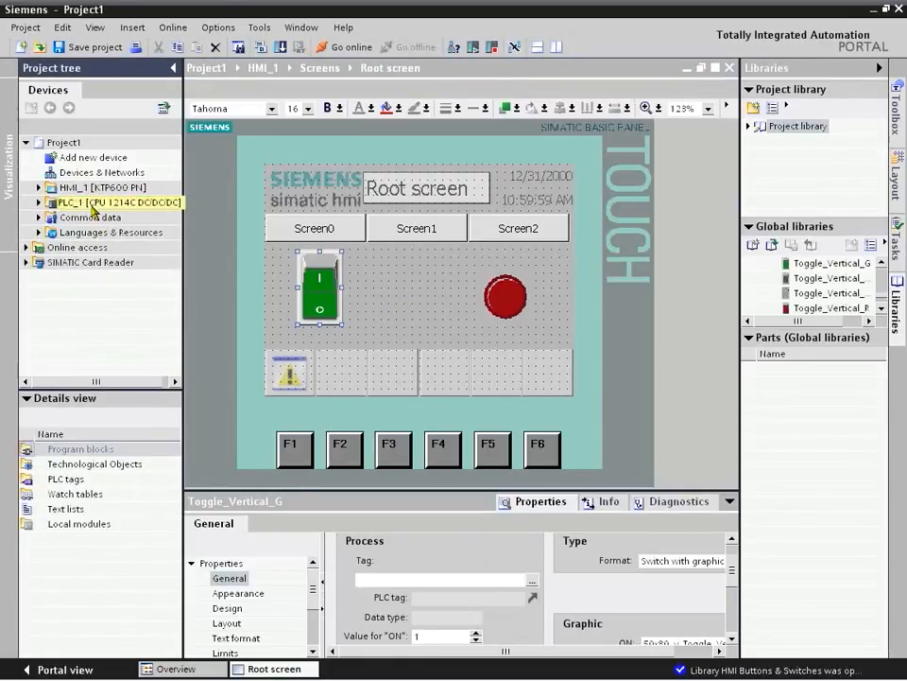
double_click(92, 202)
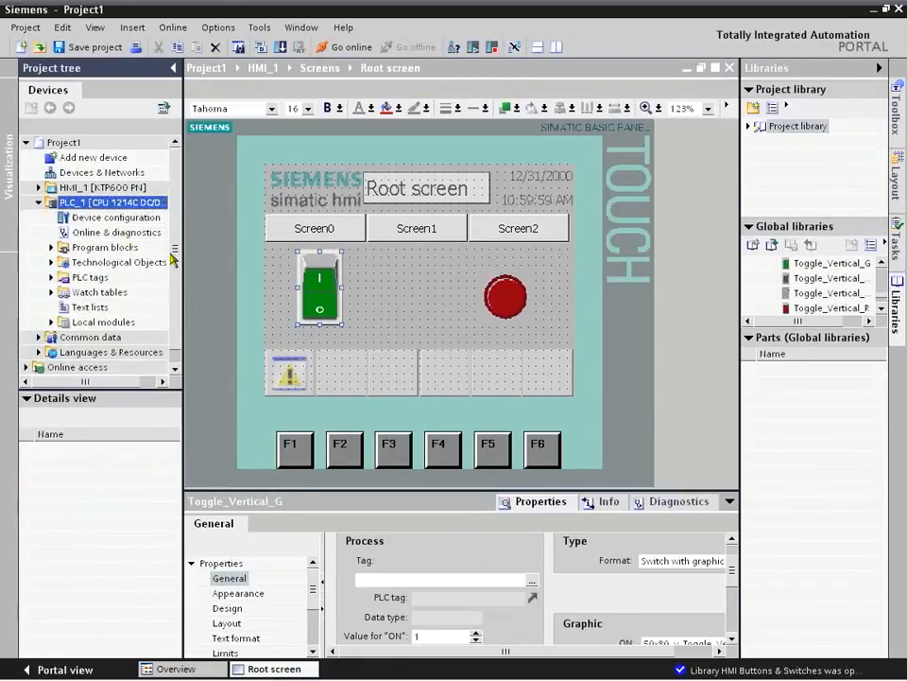
click(99, 249)
double_click(99, 248)
double_click(109, 277)
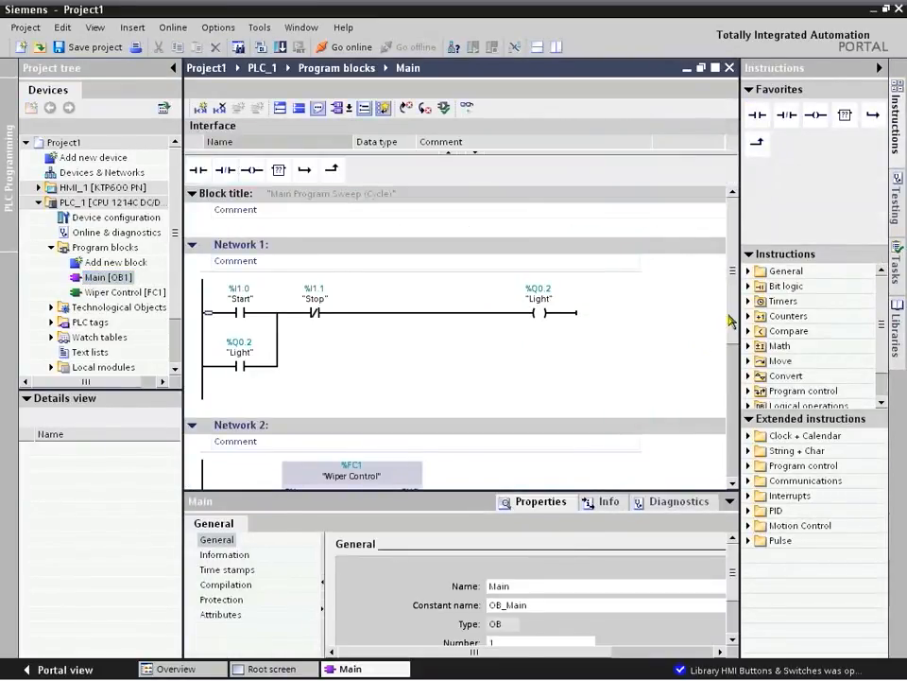
Step: Replace the Start input of the Wiper Control block in Network 2 with the tag name HMI_Wiper_Start
scroll(733, 330, down, 3)
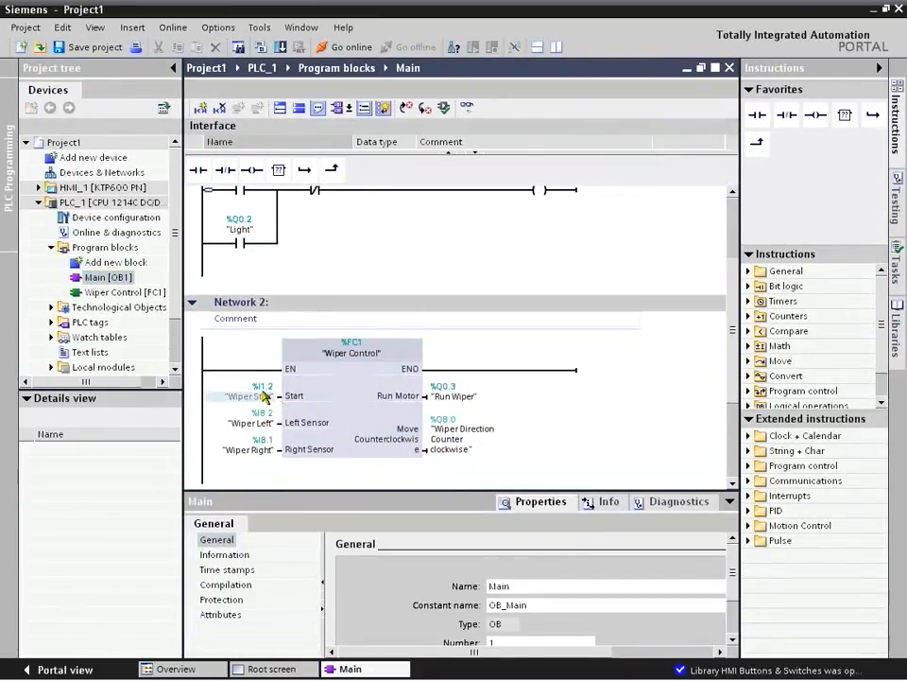
click(261, 396)
key(Delete)
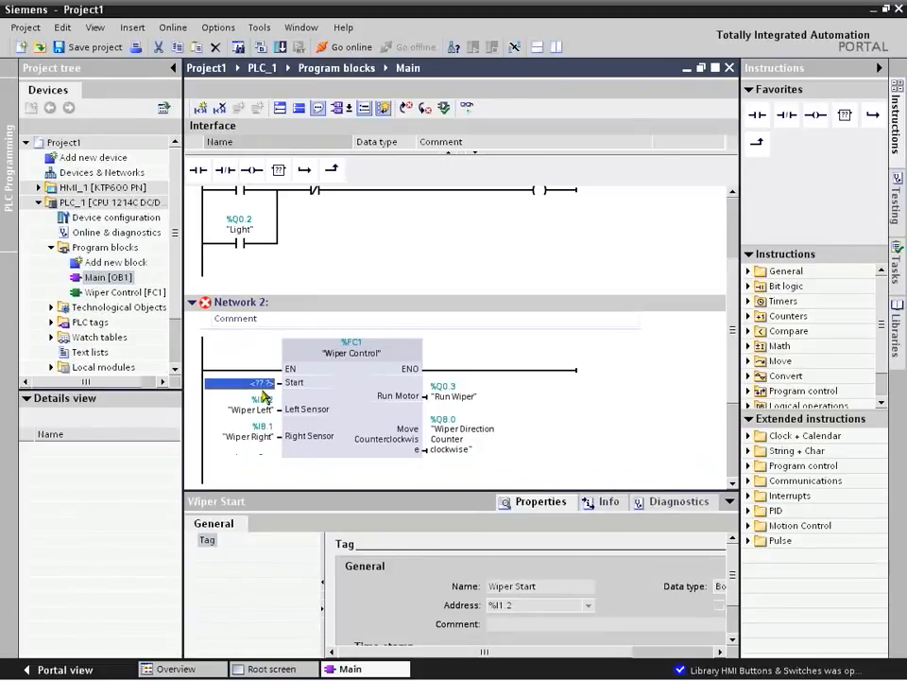
text(HMI_Wiper_)
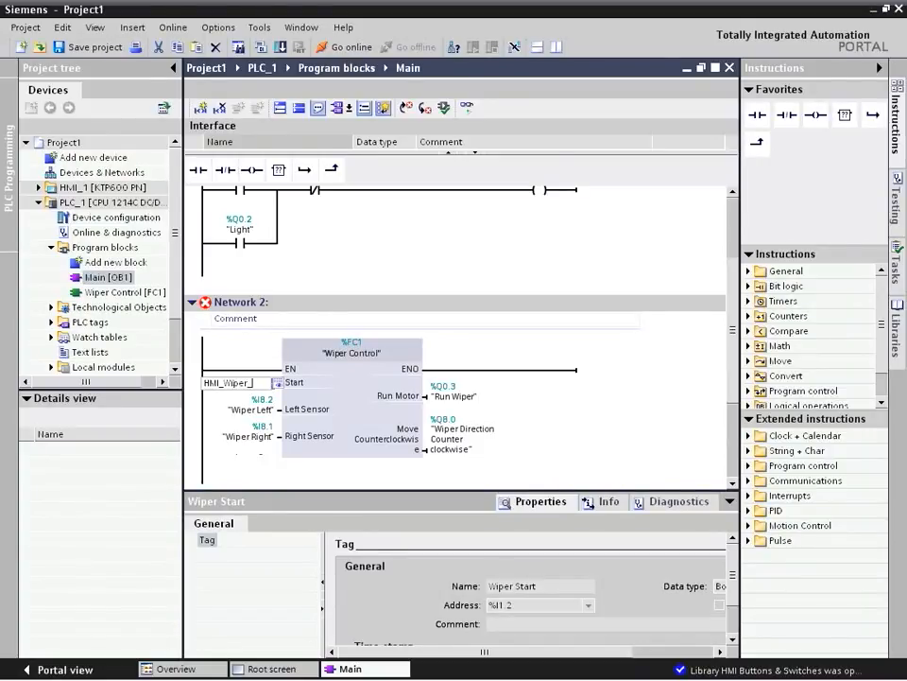
text(Start)
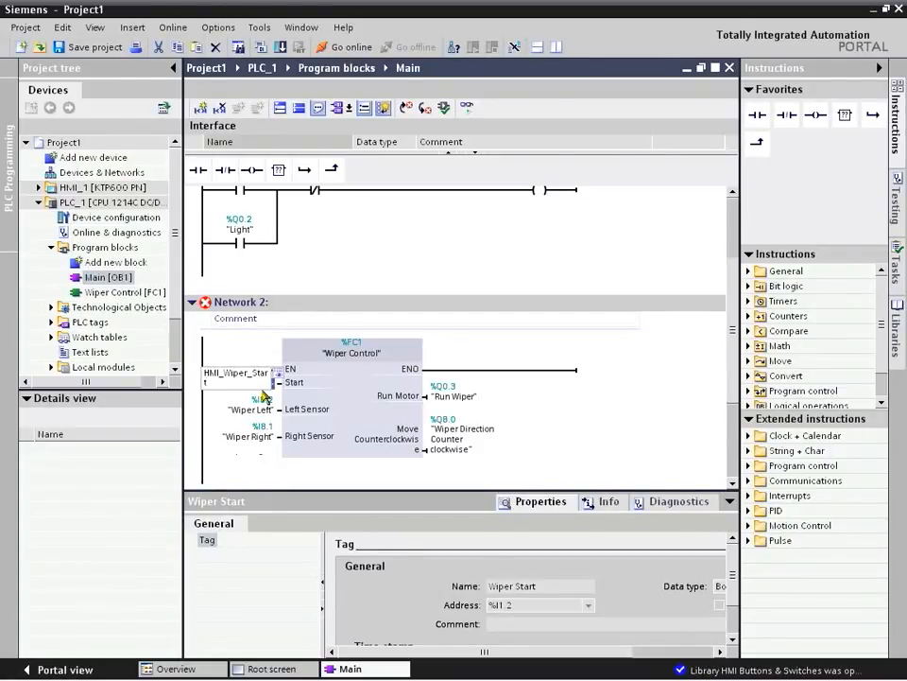
key(Return)
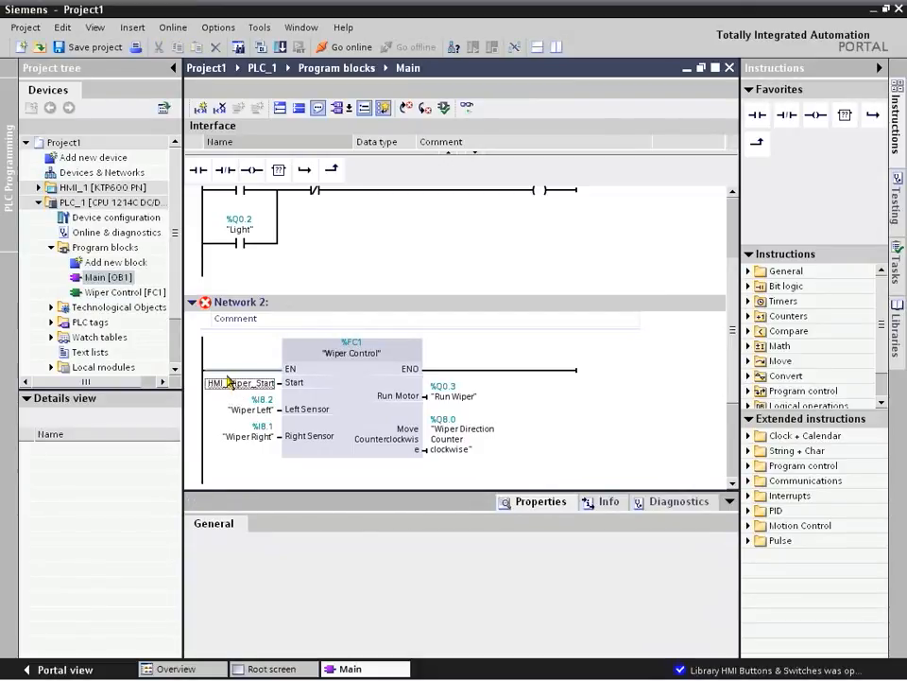
Step: Define the HMI_Wiper_Start tag as a Bool in Global Memory at address %M0.0
right_click(228, 389)
click(254, 387)
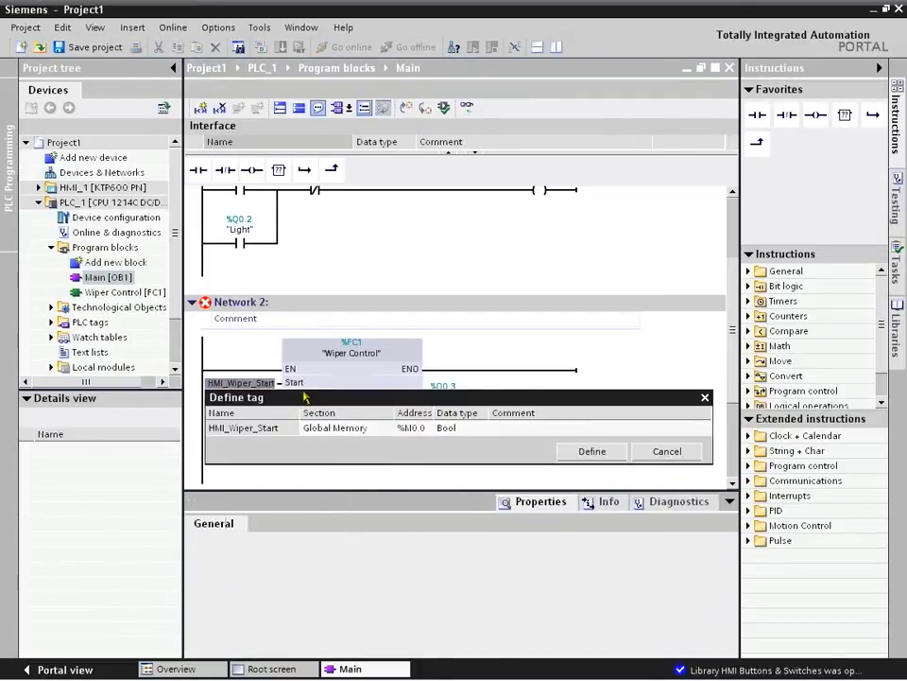
click(584, 450)
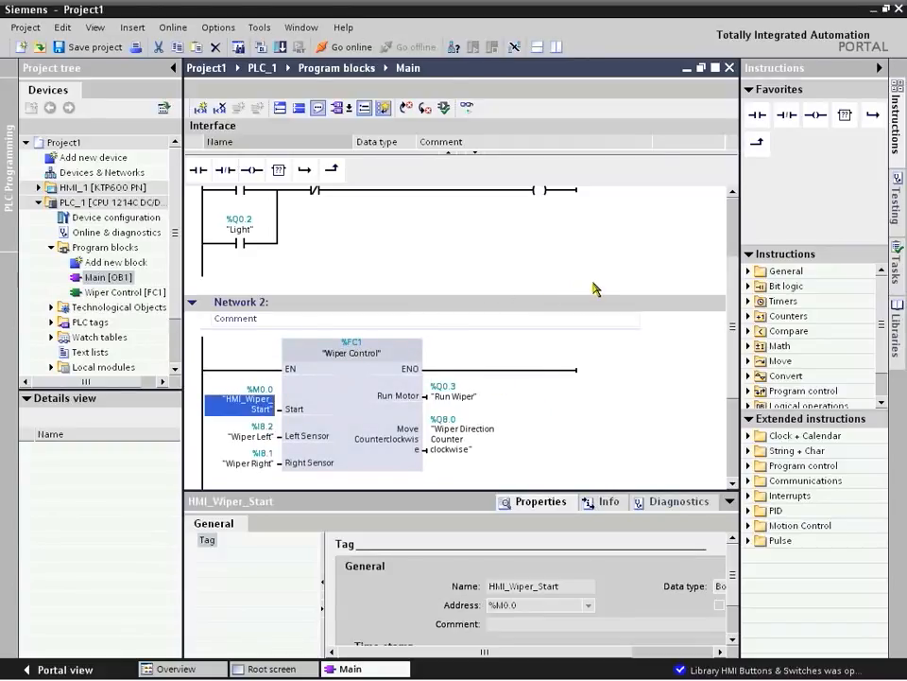
Step: Assign the PLC_1 tag HMI_Wiper_Start as the process tag of the green toggle switch on the root screen
click(284, 669)
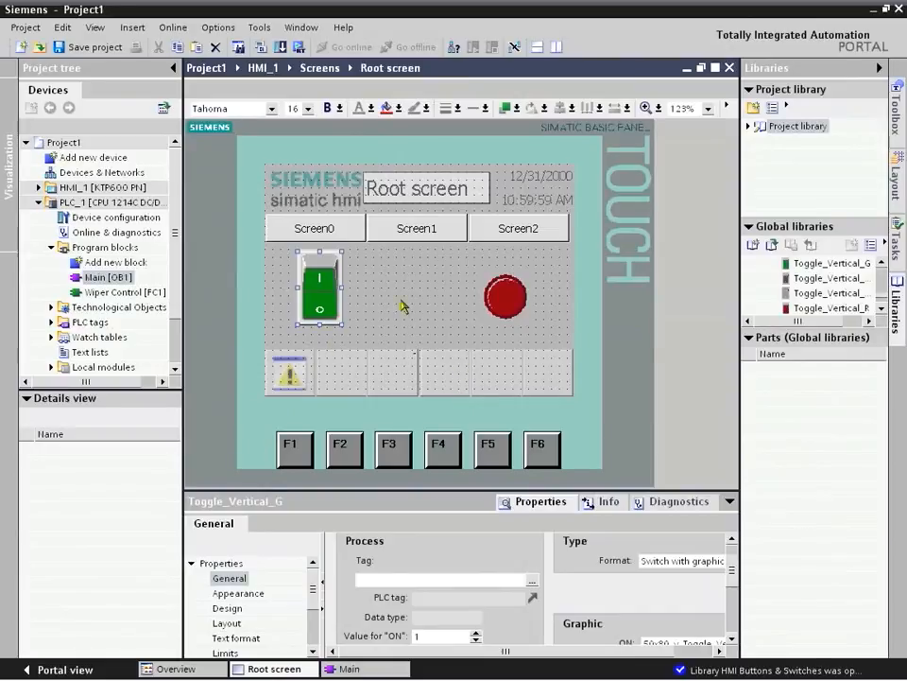
click(547, 413)
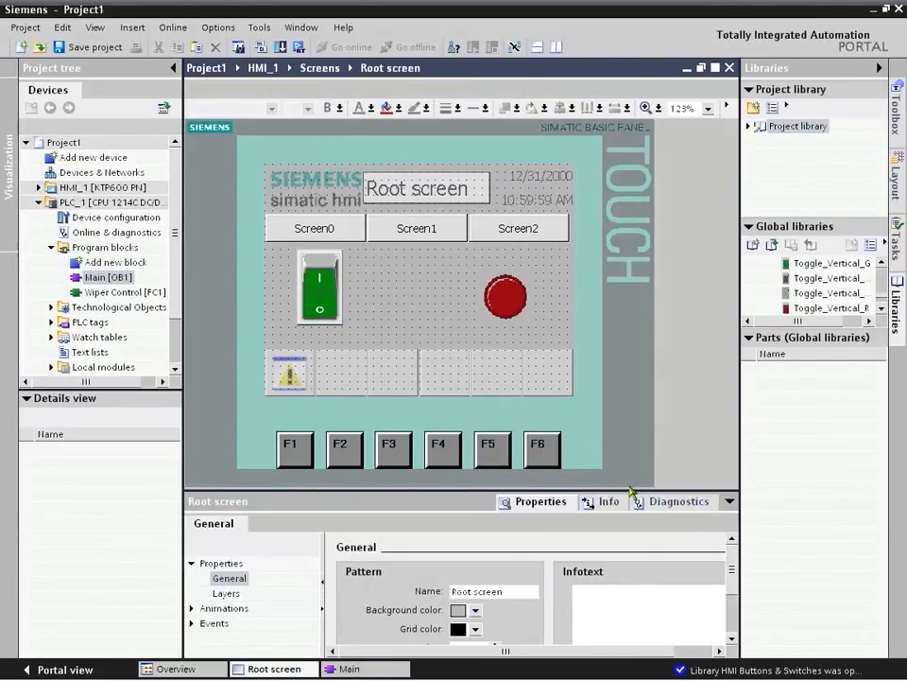
click(331, 275)
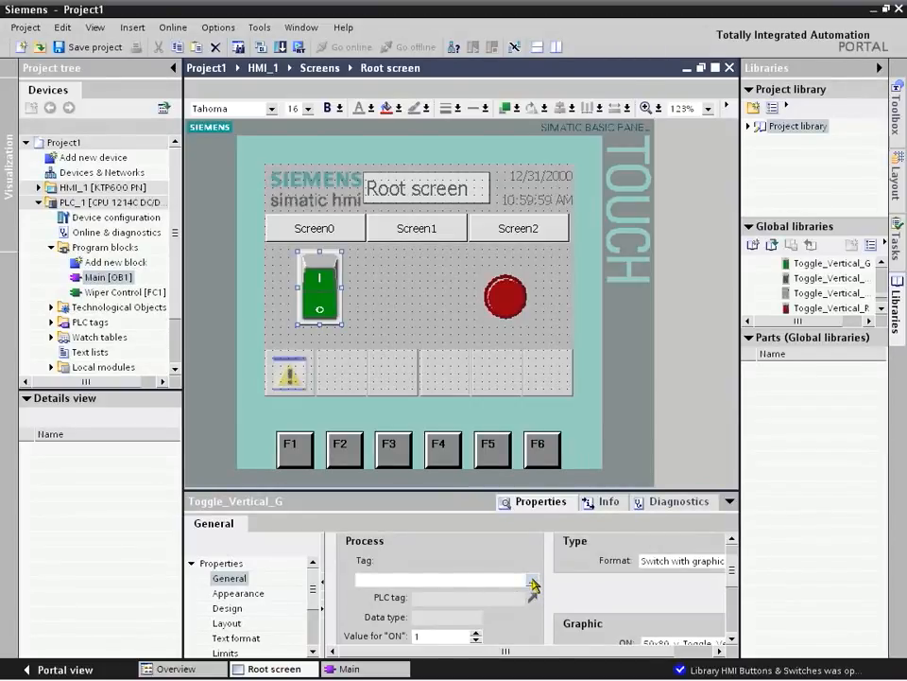
click(532, 580)
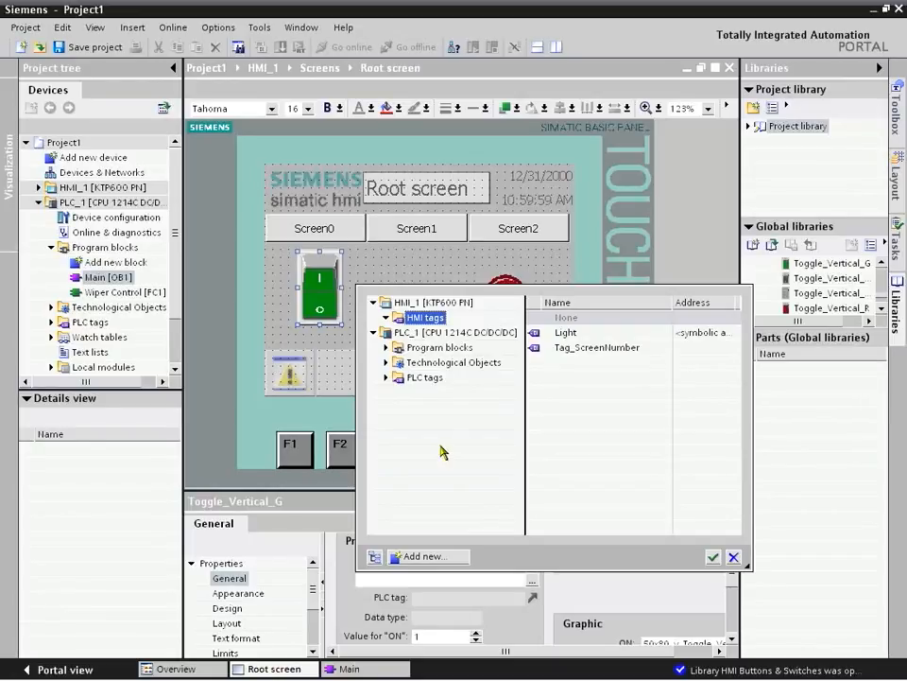
click(424, 377)
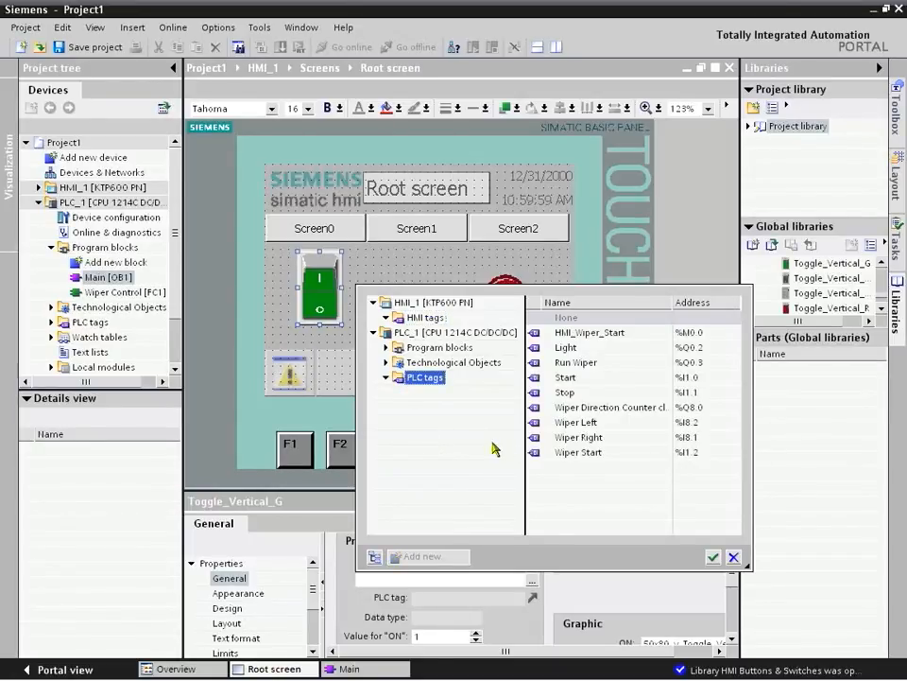
click(600, 333)
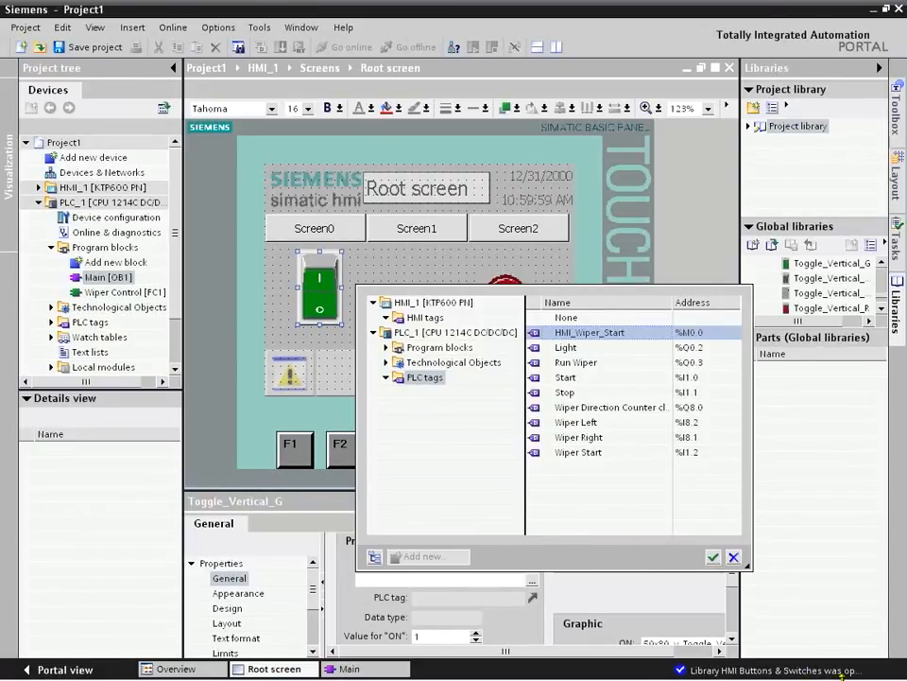
click(714, 556)
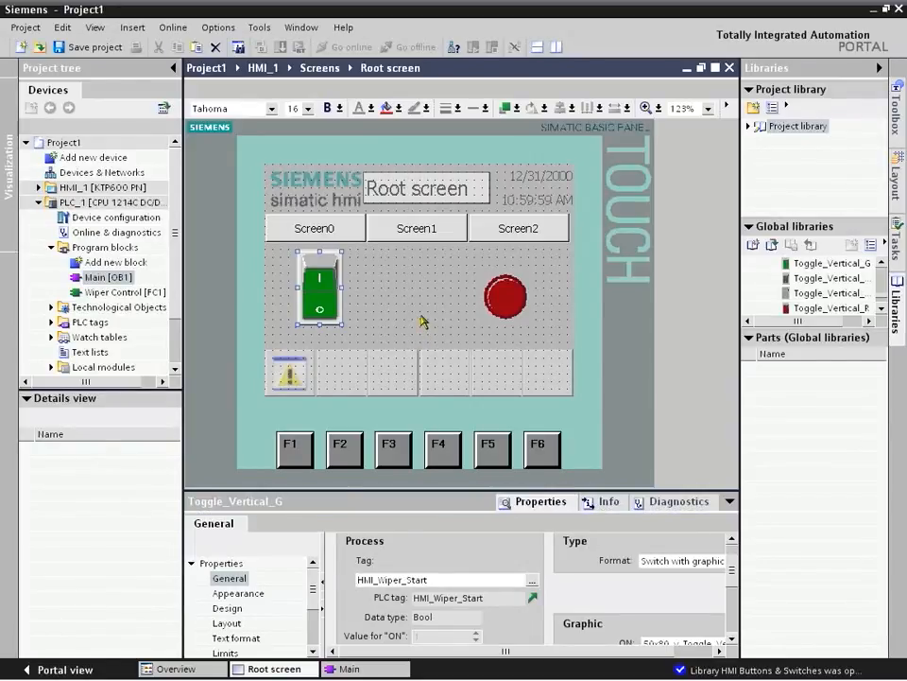
click(423, 321)
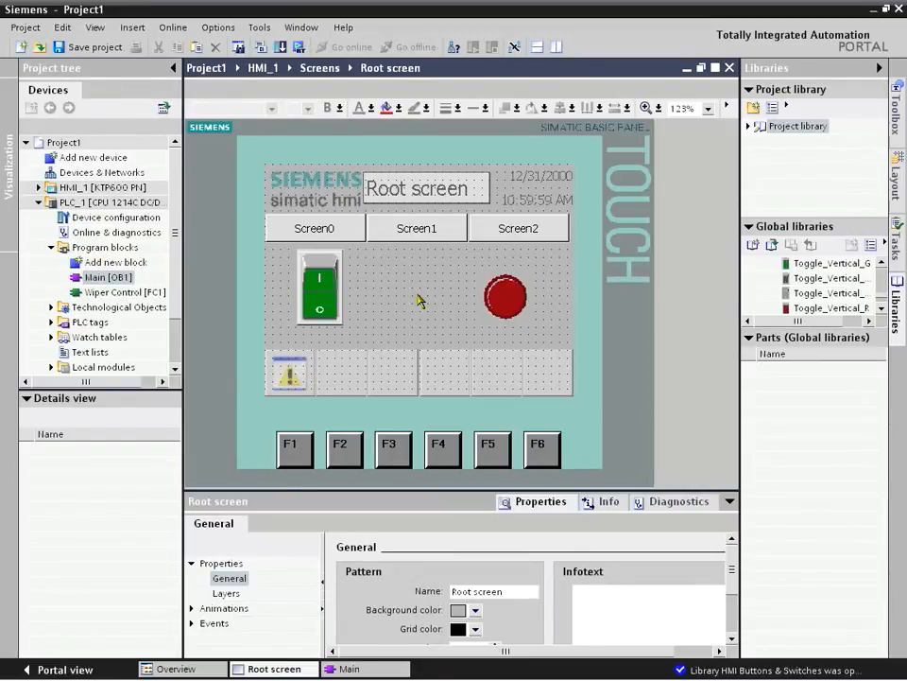
Step: Start a download to both PLC_1 and HMI_1 from the Devices & Networks view, agreeing to stop the PLC
click(114, 174)
double_click(113, 174)
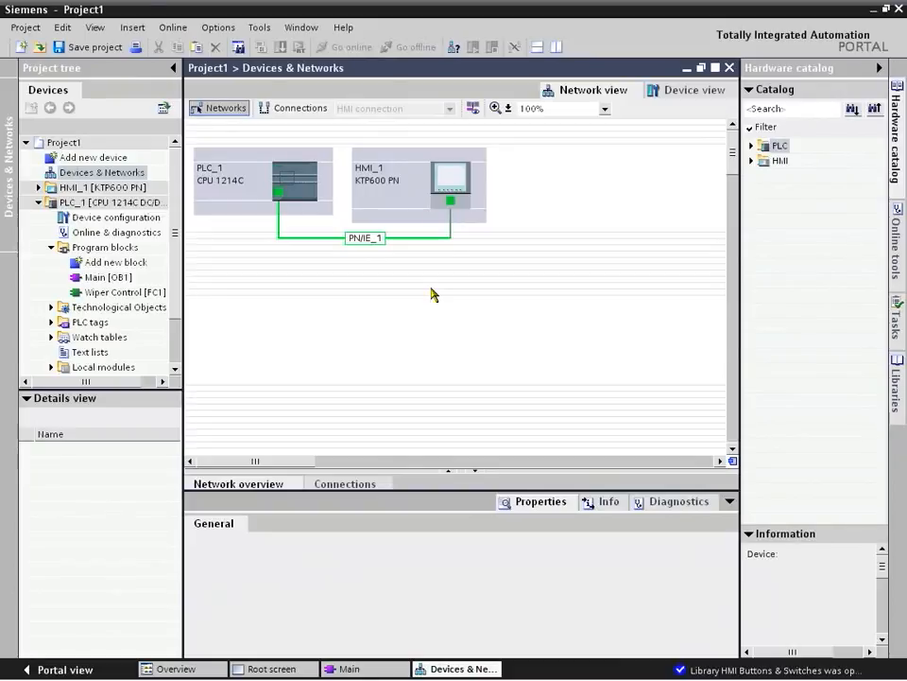
click(313, 186)
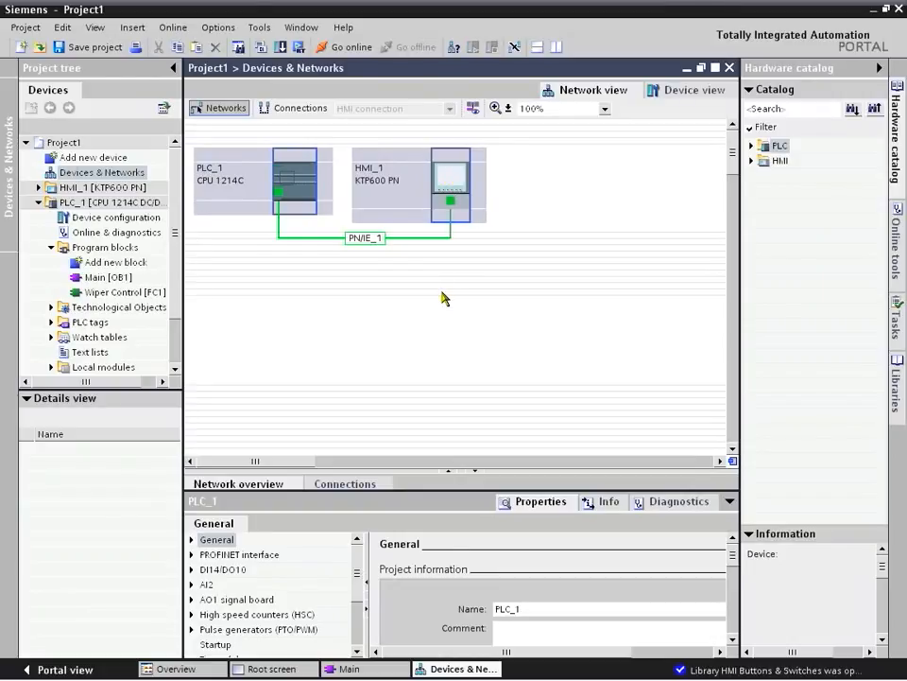
click(280, 48)
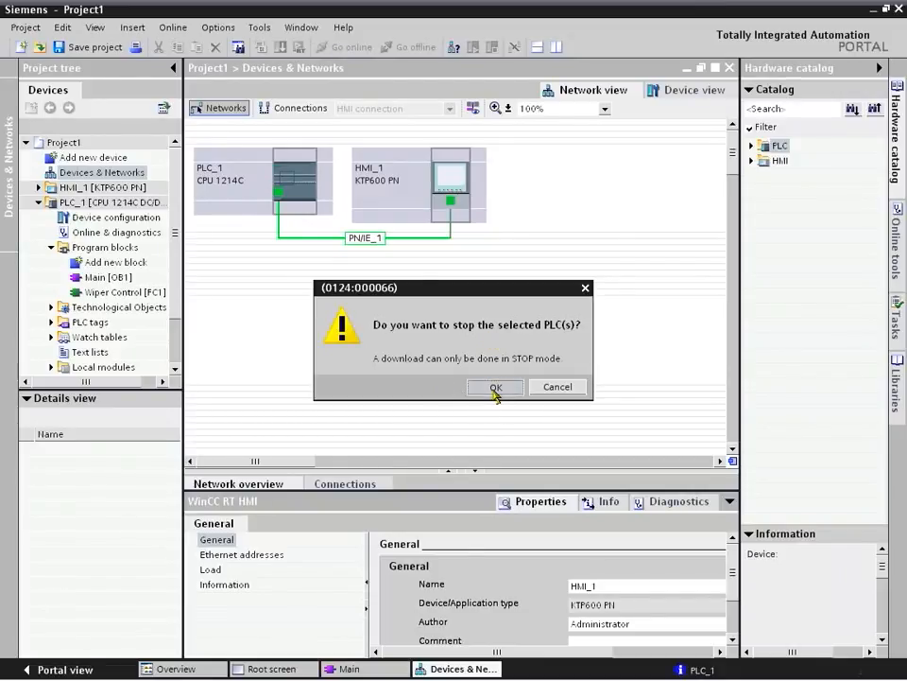
click(494, 389)
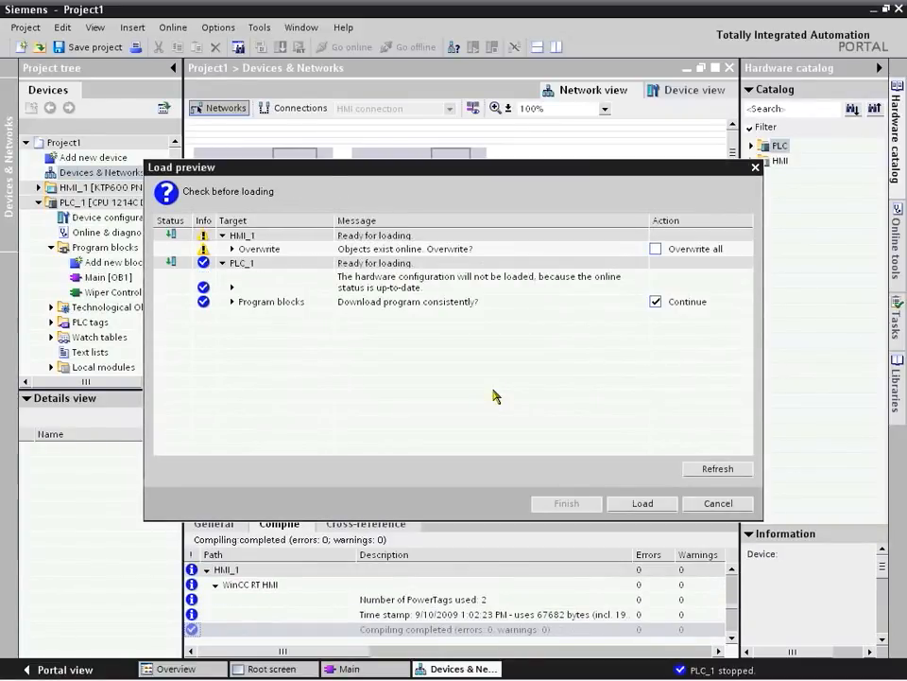
Step: Load the devices with Overwrite all enabled for HMI_1, and finish the download with Start all enabled for PLC_1
click(656, 249)
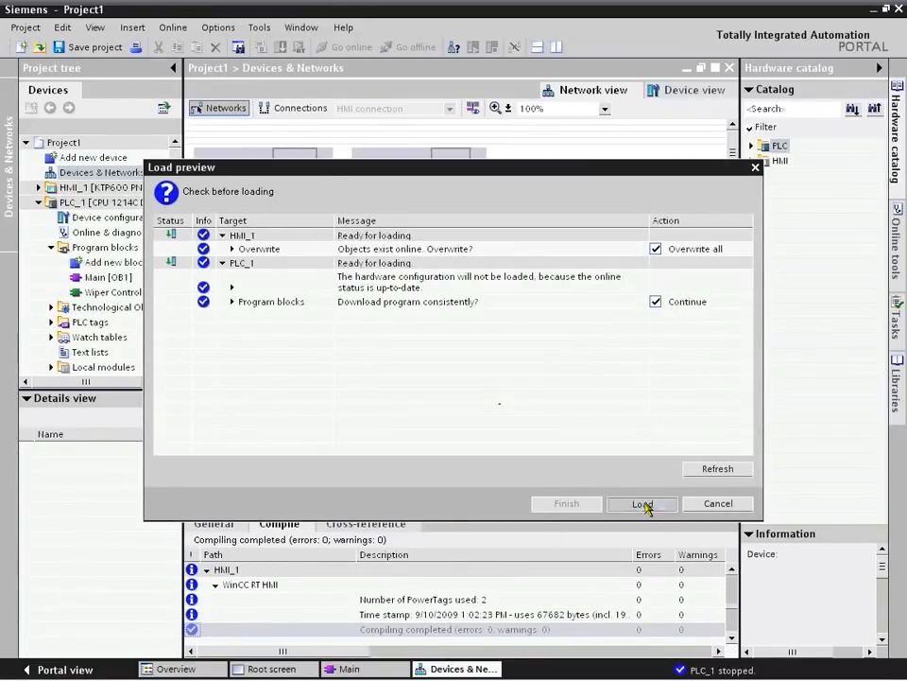
click(643, 504)
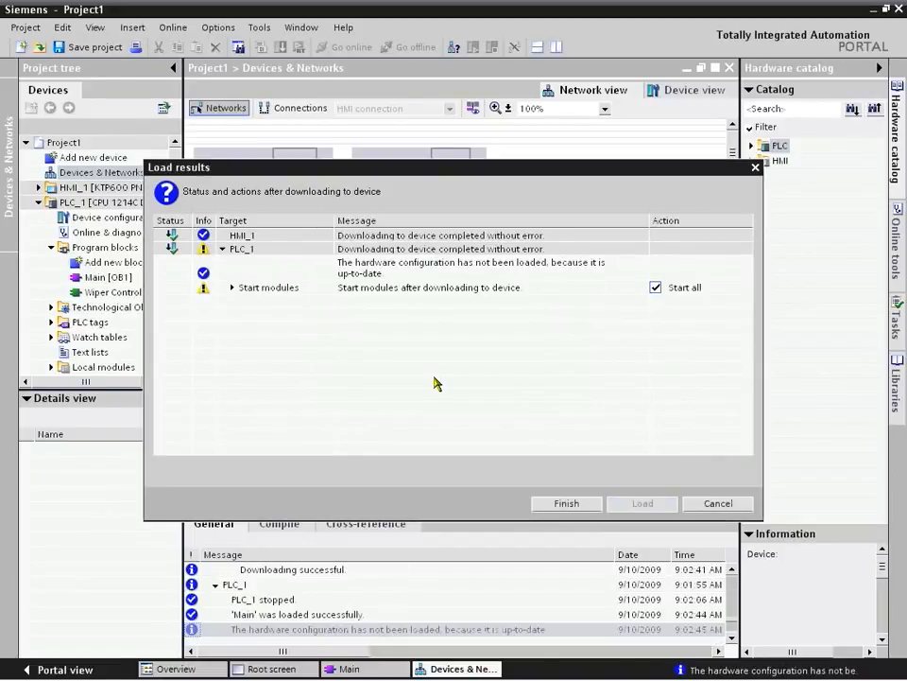
click(568, 506)
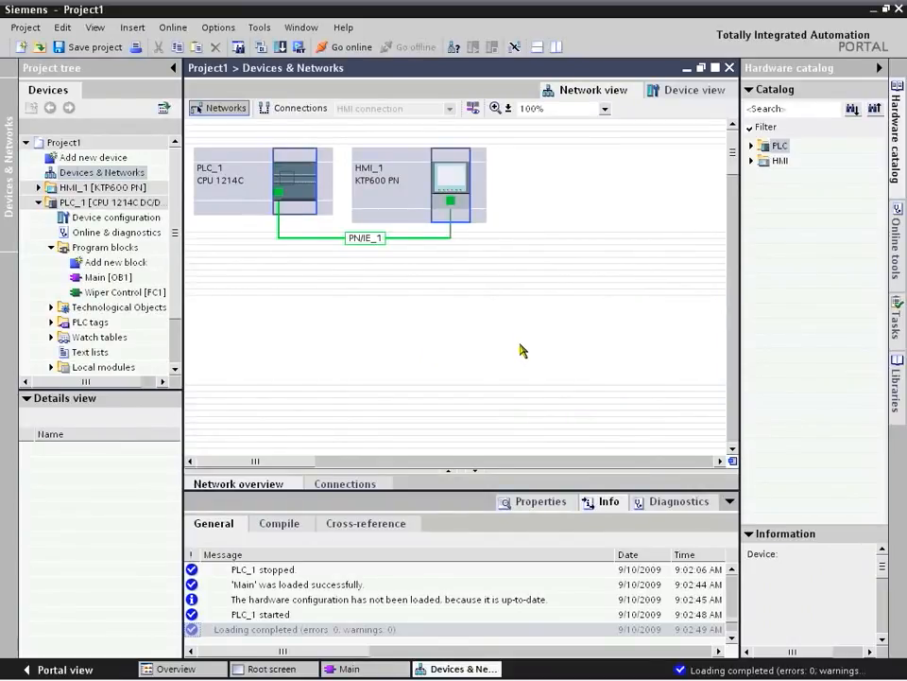
Step: Start the runtime simulation of HMI_1 and test the green toggle switch by turning it on and off again
click(98, 278)
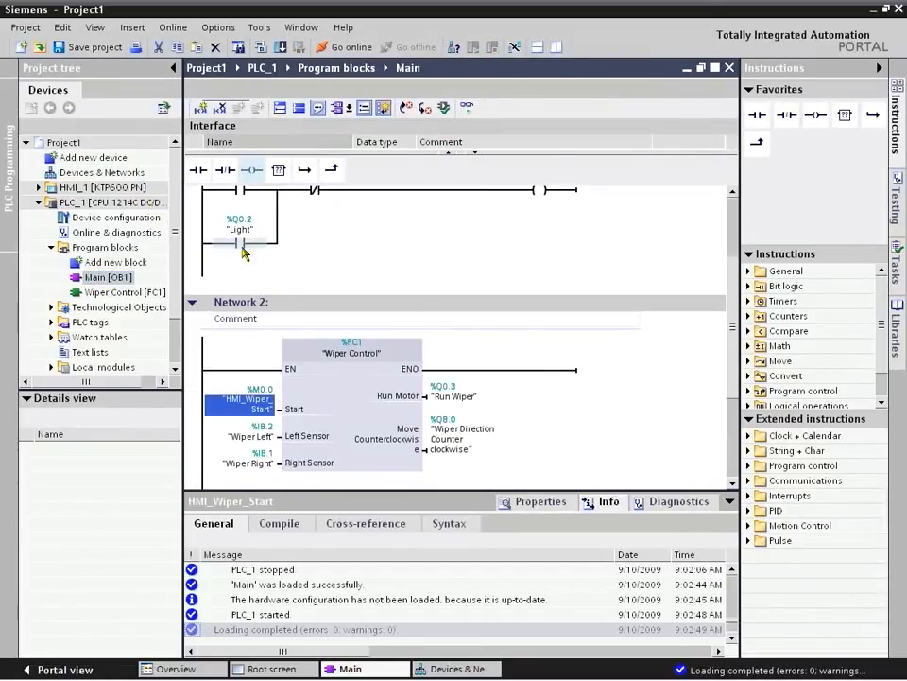
double_click(104, 188)
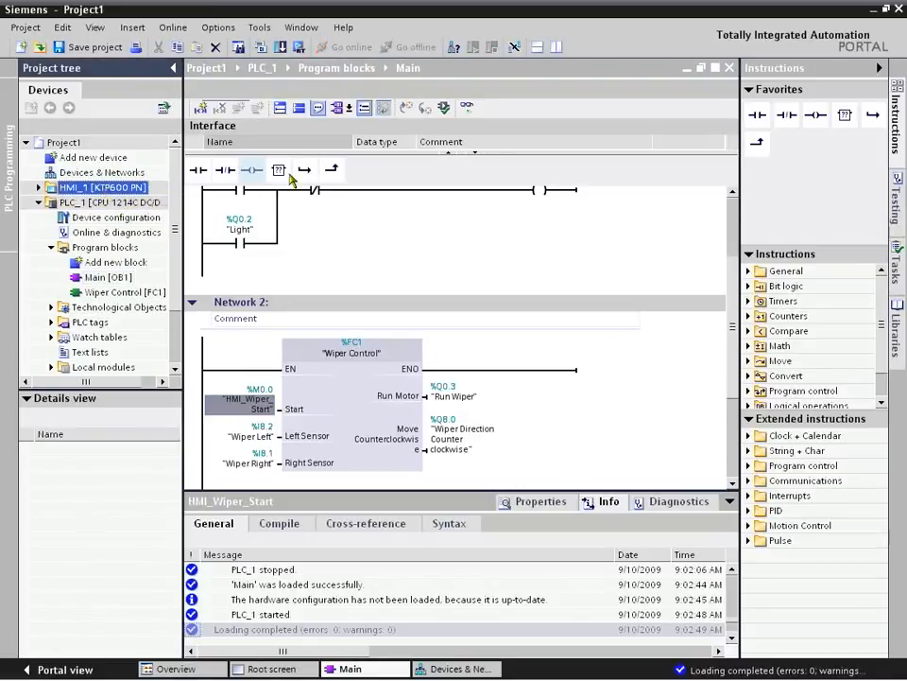
click(298, 50)
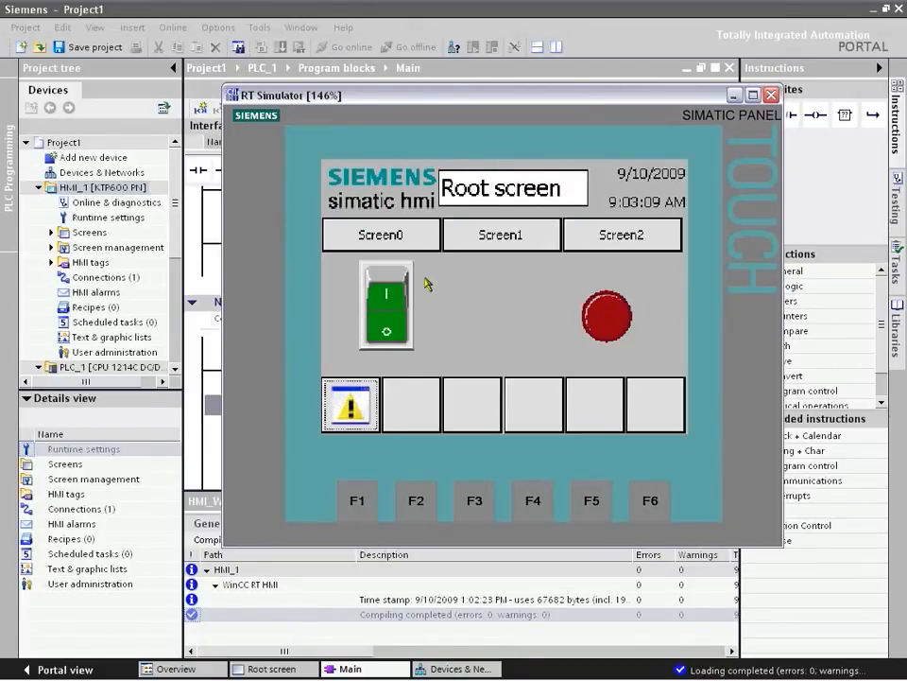
click(395, 294)
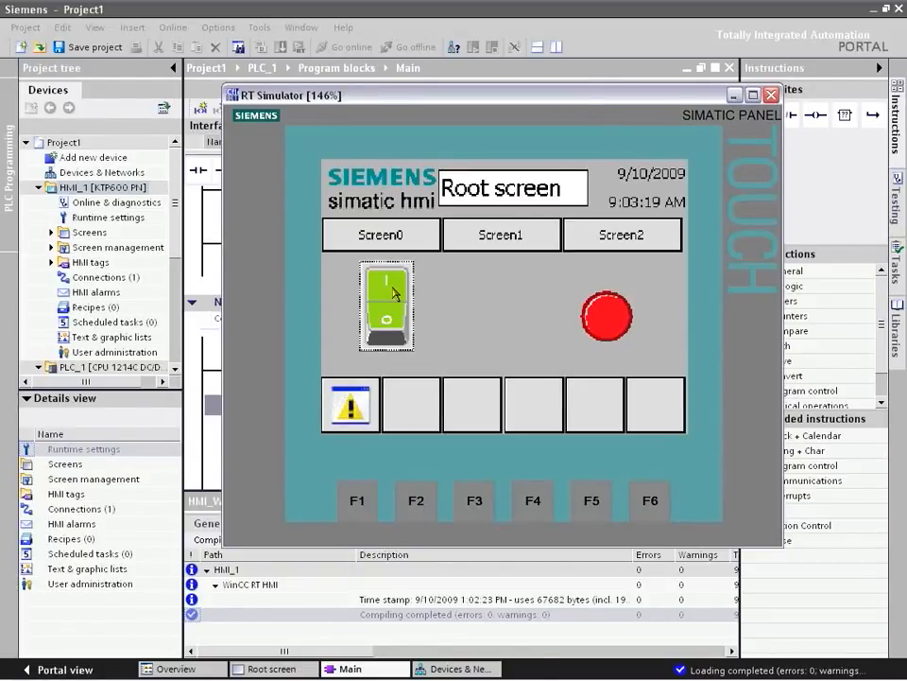
click(380, 308)
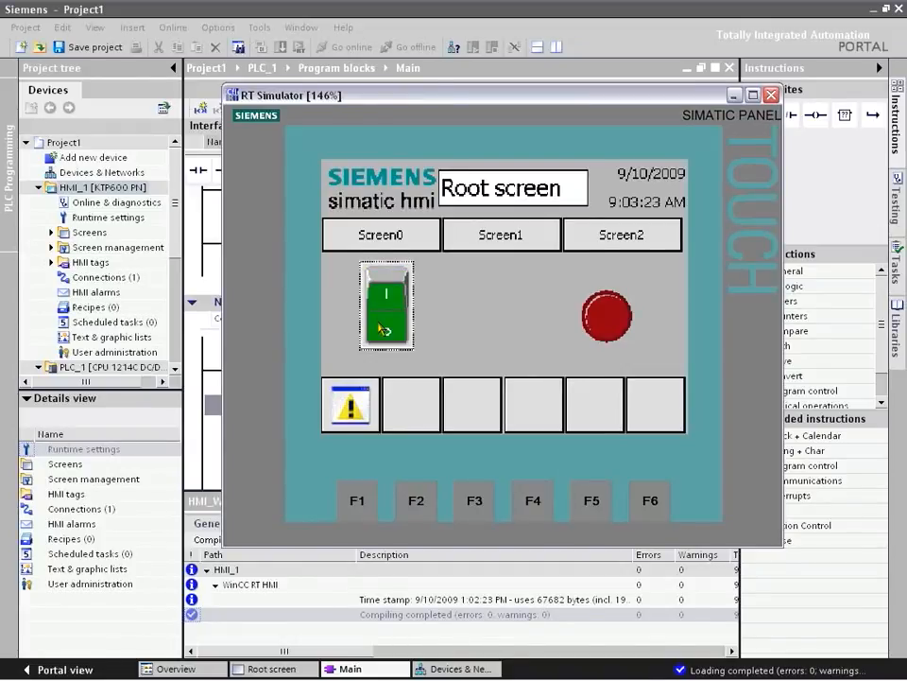
key(alt+Tab)
key(alt+Tab)
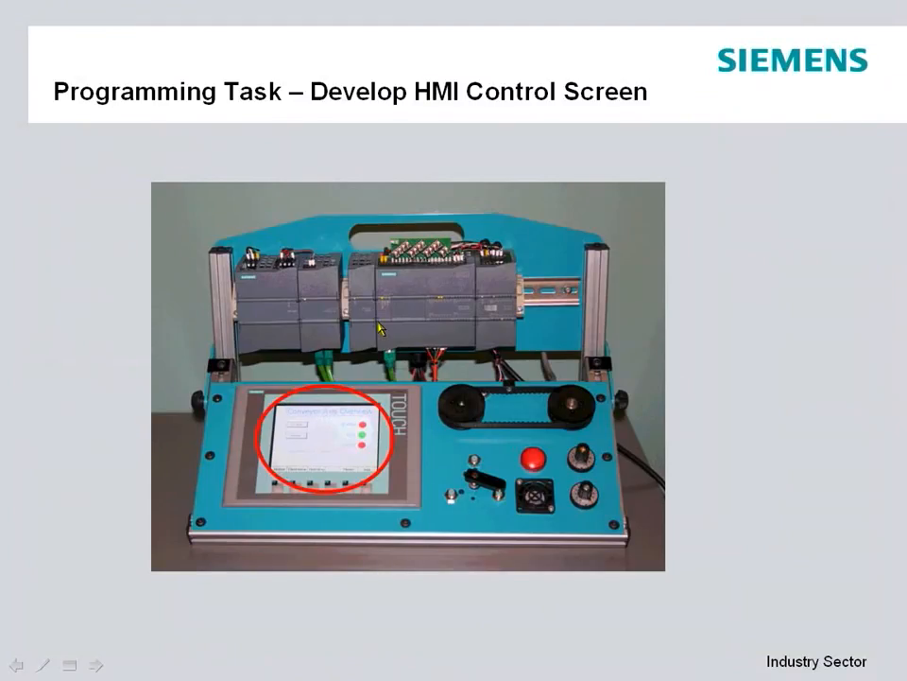
click(378, 322)
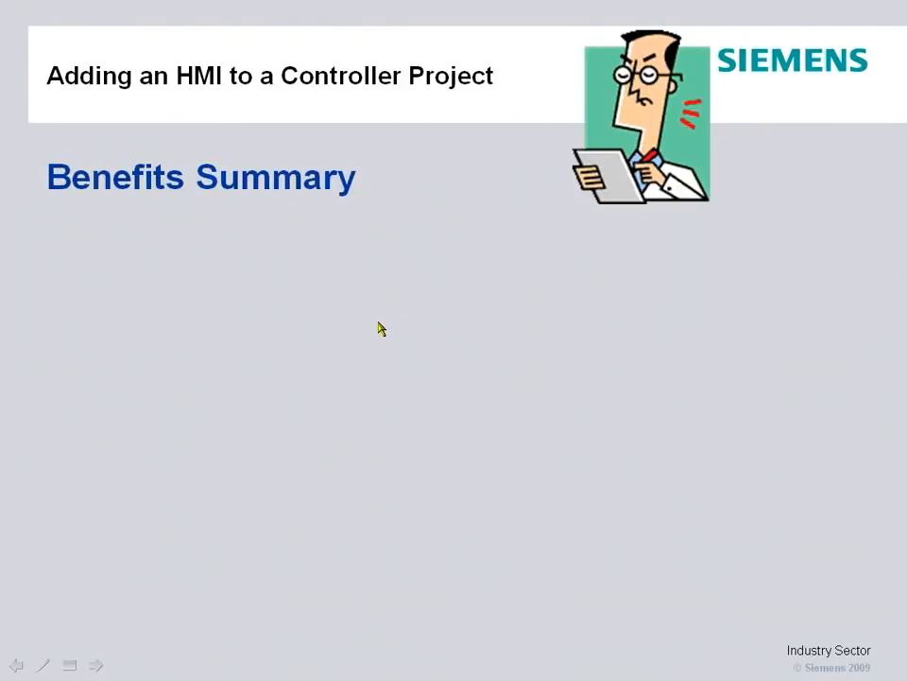